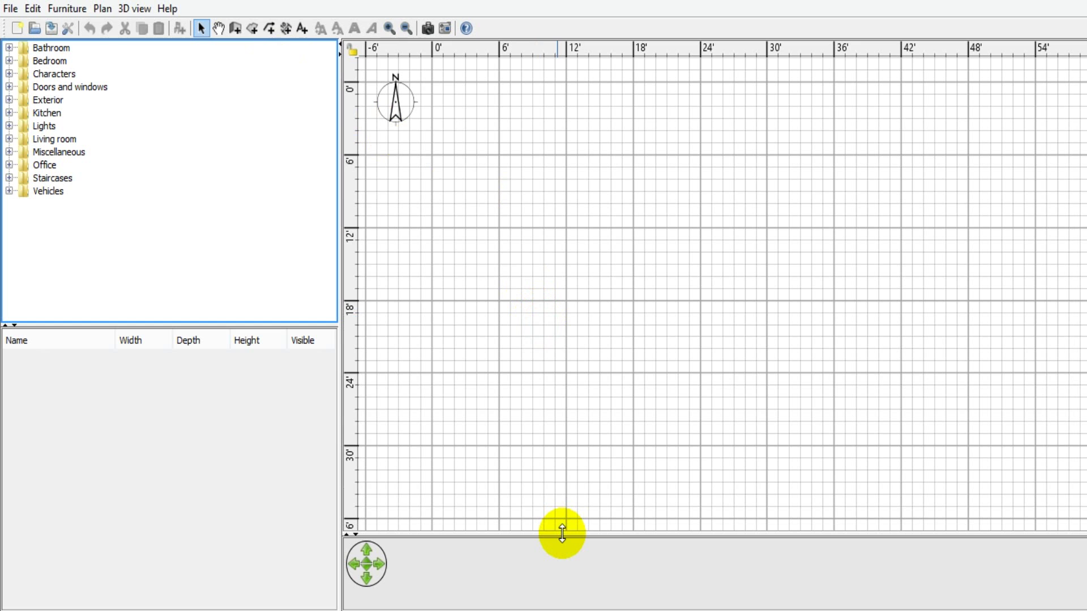
Draw three connected walls as a U open to the south: west about 30', north about 42', and east about 30'.
left_click(234, 28)
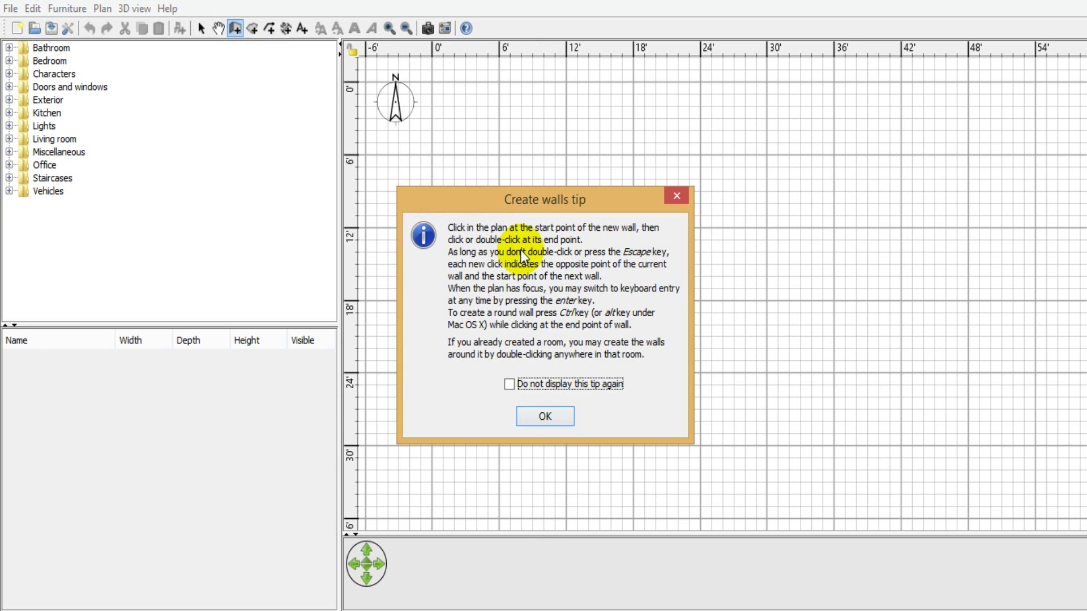
left_click(538, 417)
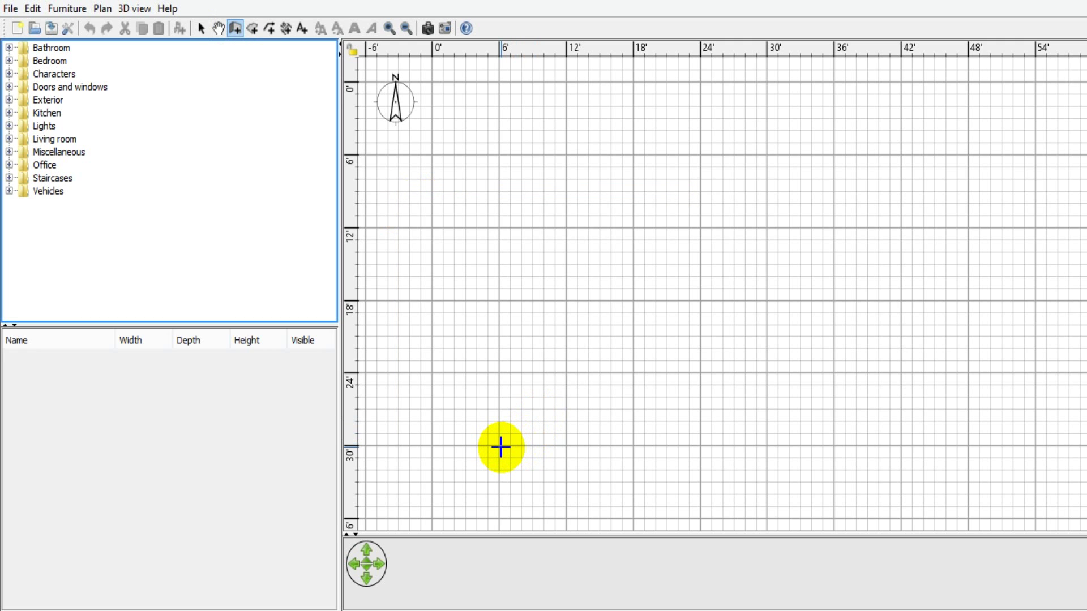
left_click(497, 447)
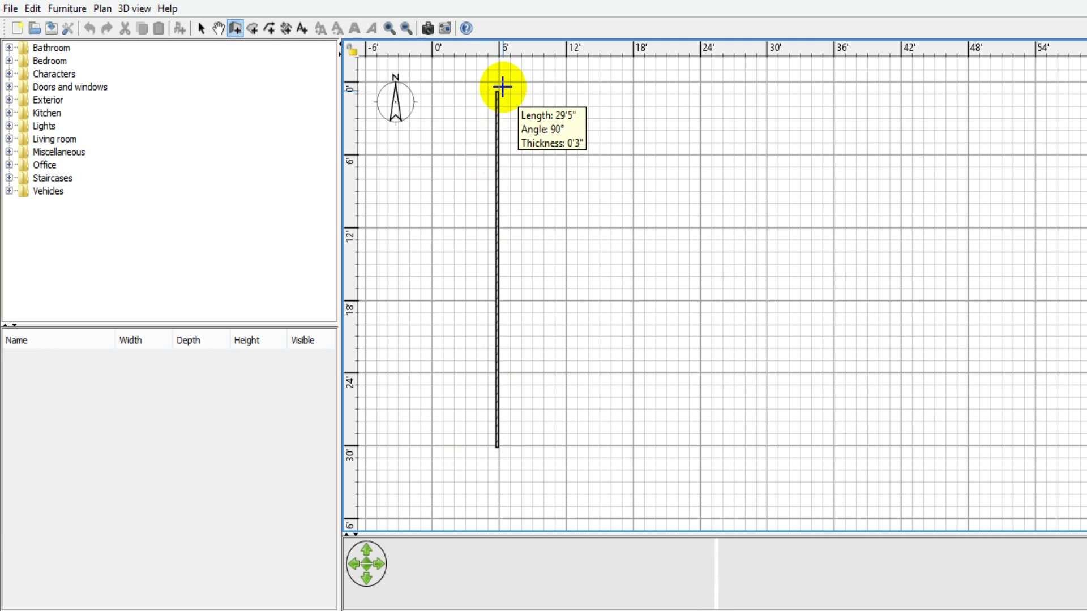
double_click(503, 82)
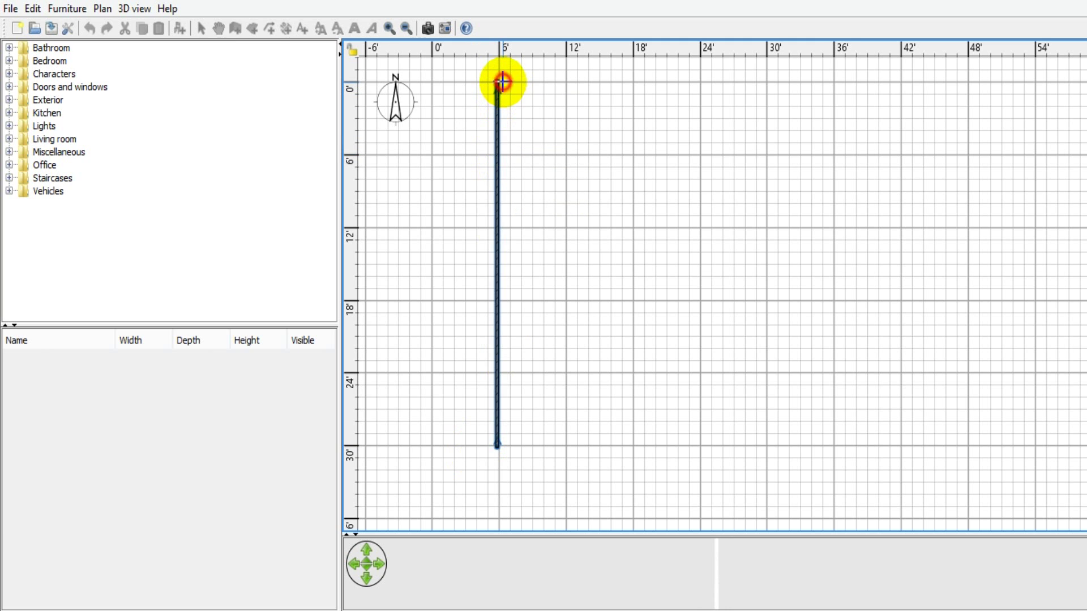
left_click(498, 82)
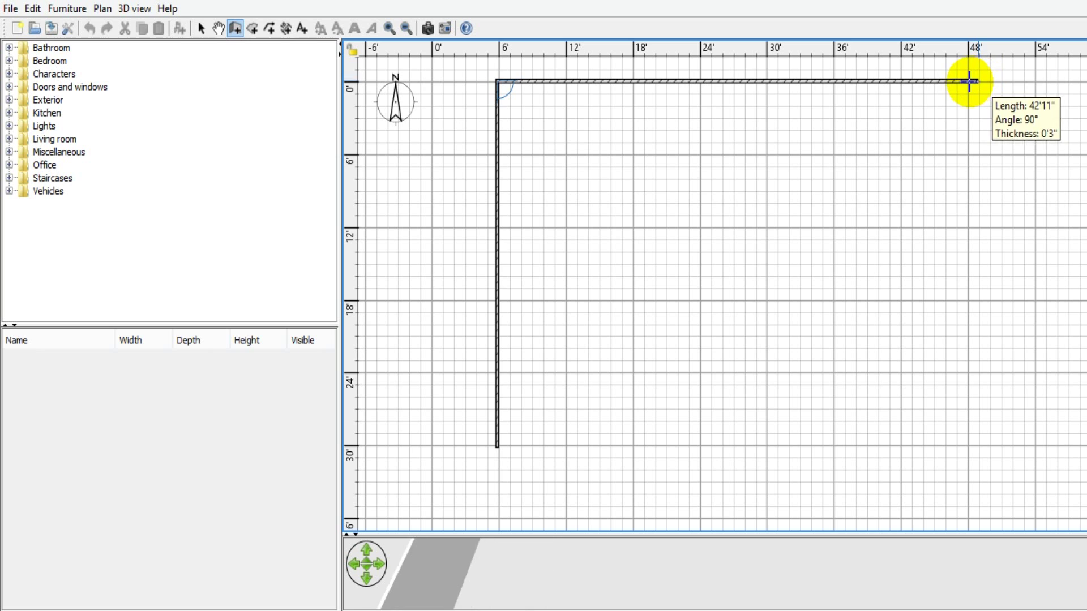
left_click(969, 82)
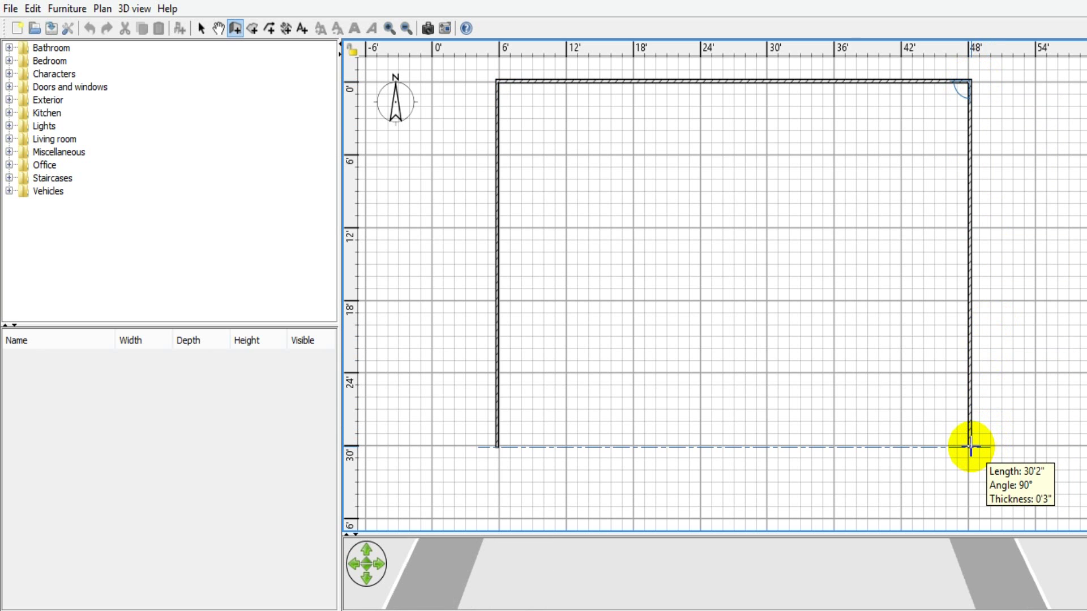
double_click(970, 447)
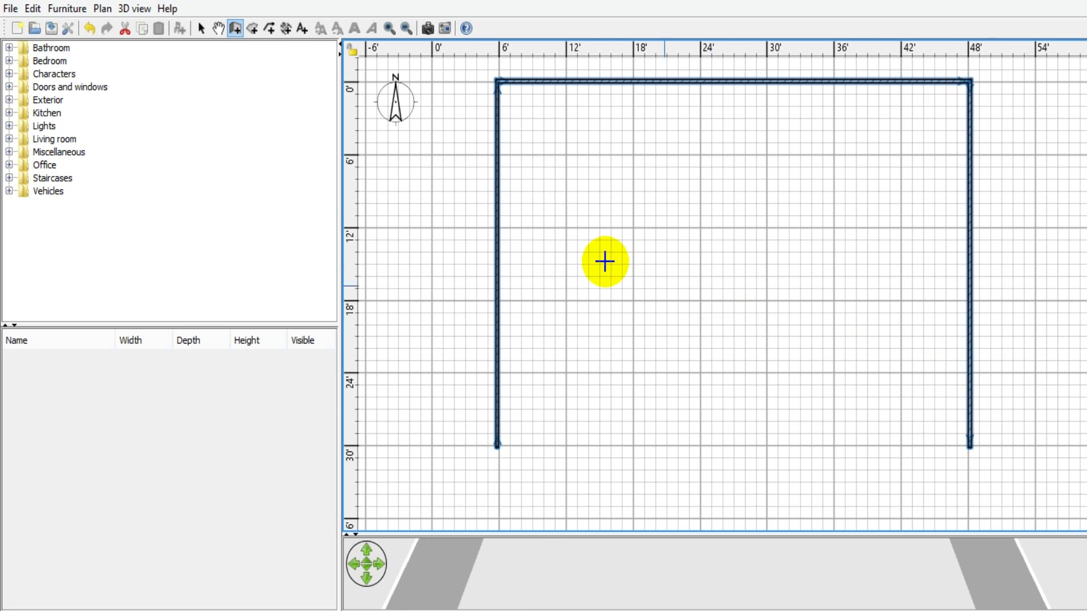
Create a rectangular room from the four corners of the area enclosed by the three walls, closing its open south side.
left_click(252, 28)
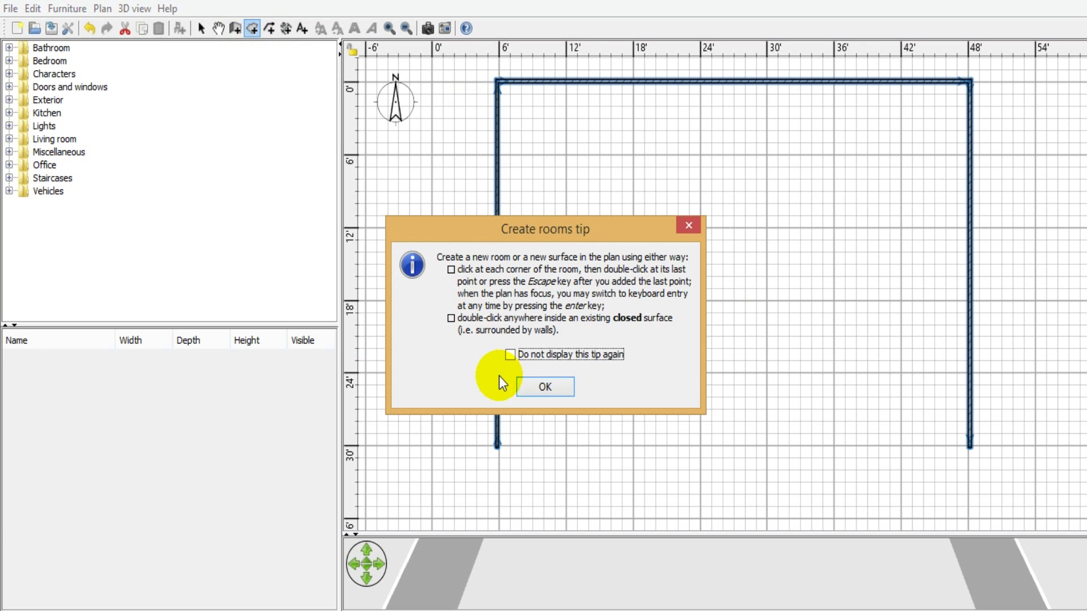
left_click(530, 388)
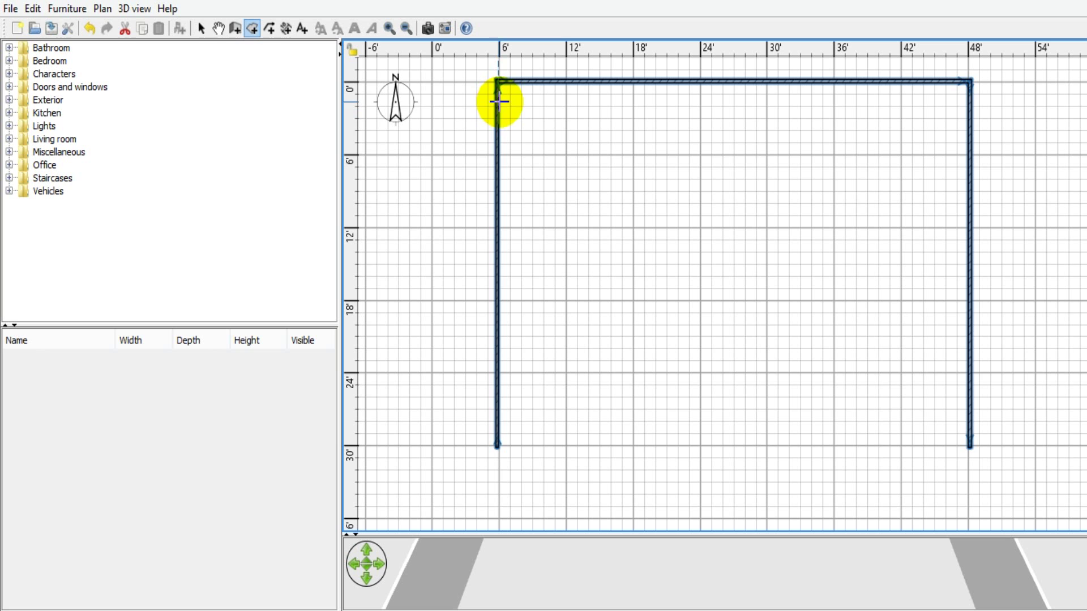
left_click(498, 447)
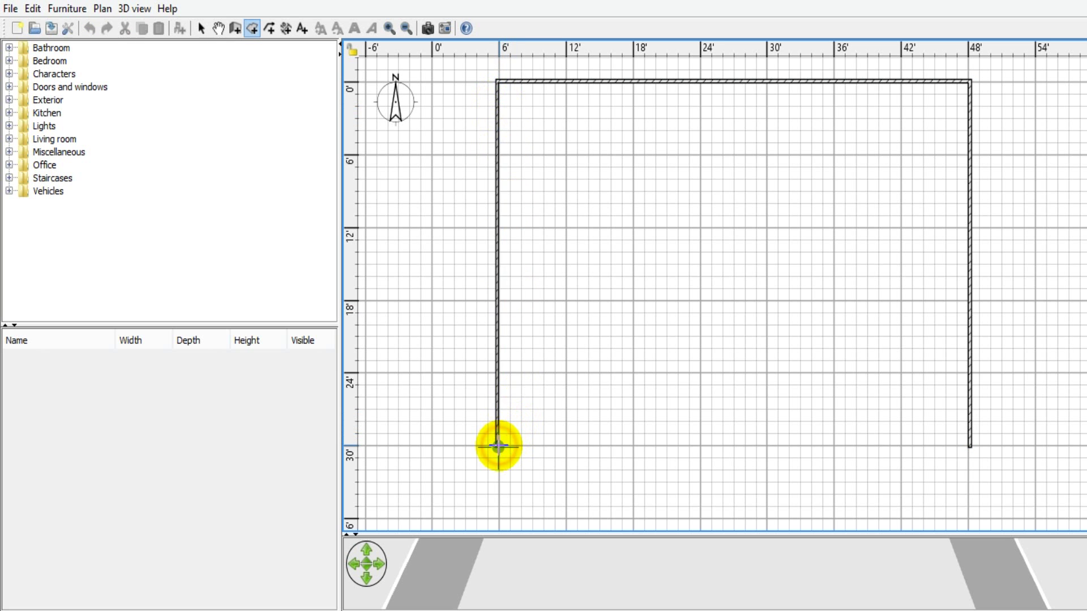
left_click(500, 82)
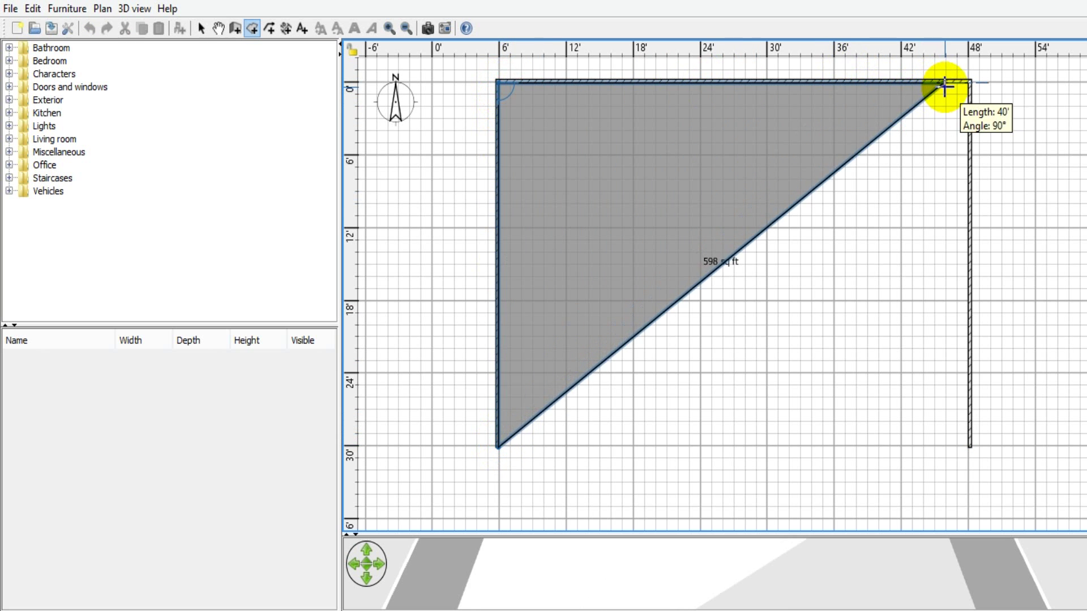
left_click(968, 82)
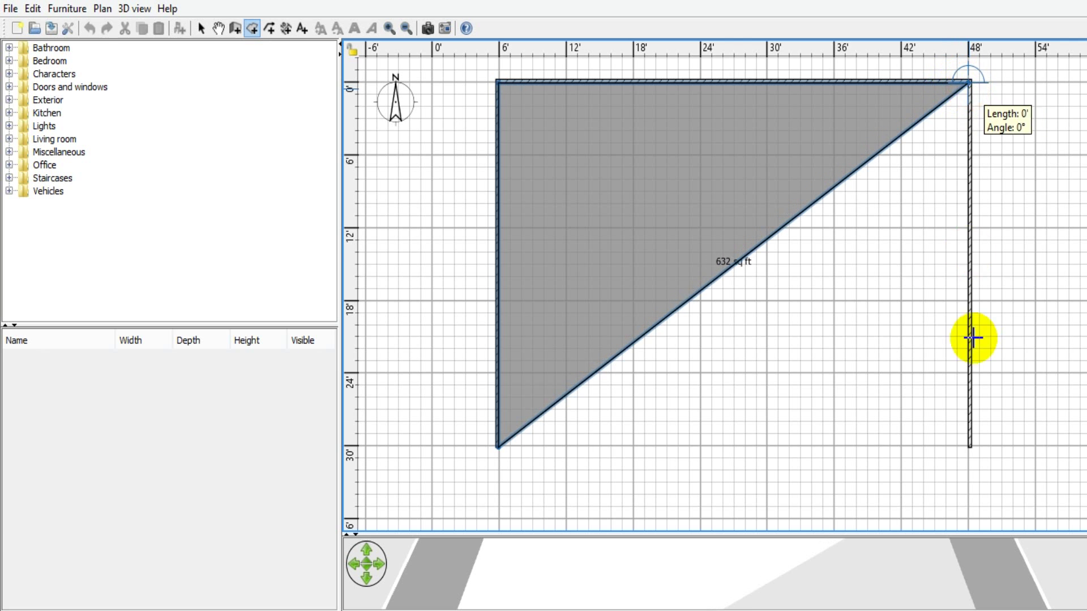
double_click(968, 447)
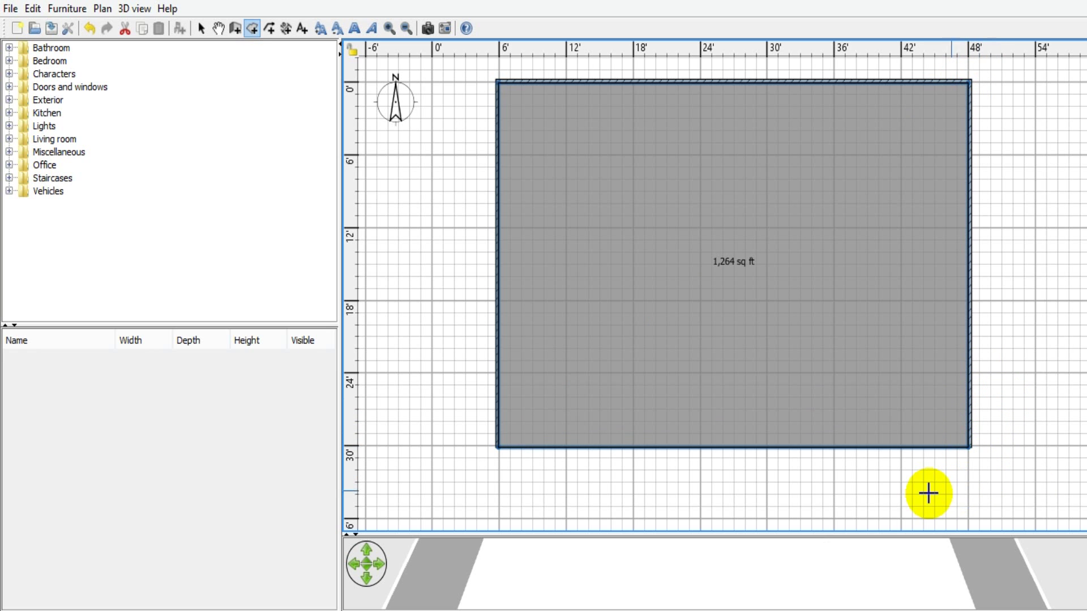
Enlarge the 3D view to inspect the room, and resize it back so the whole room fits in the plan.
left_click(863, 529)
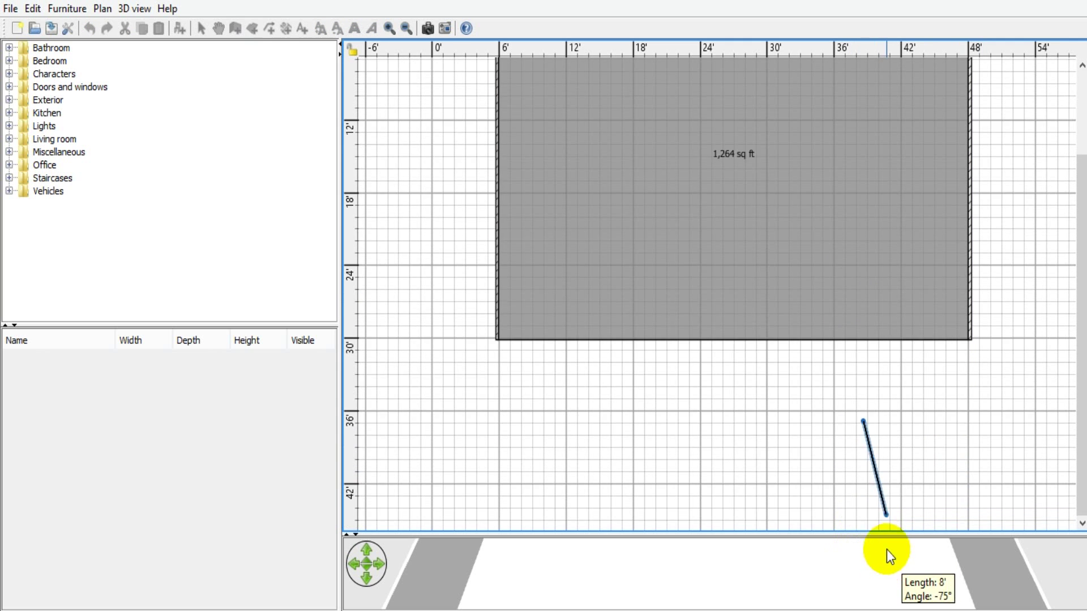
double_click(888, 451)
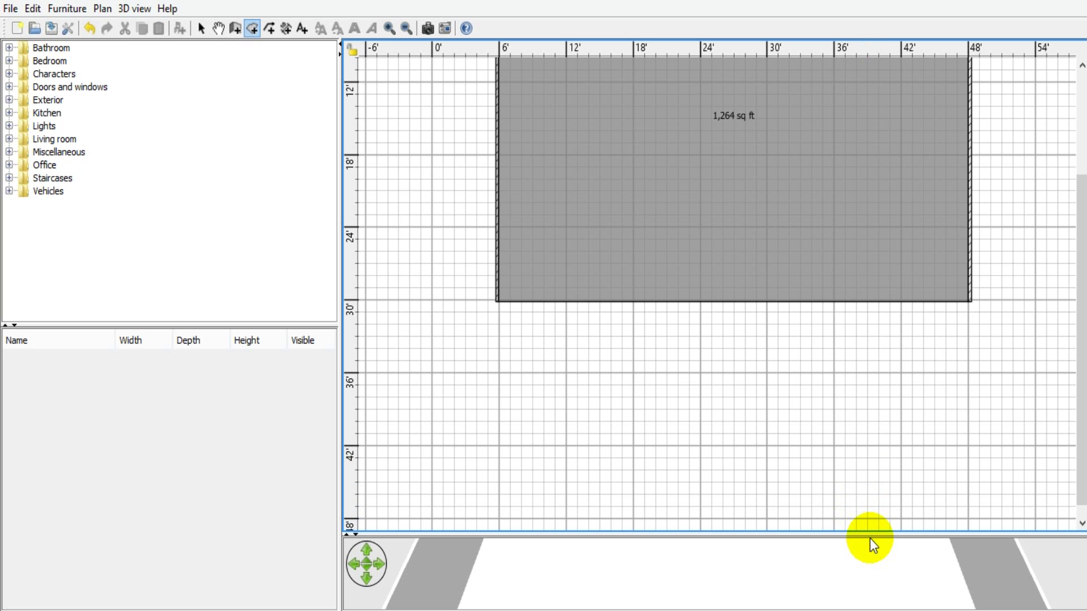
left_click_drag(870, 532, 865, 179)
left_click_drag(806, 469, 806, 435)
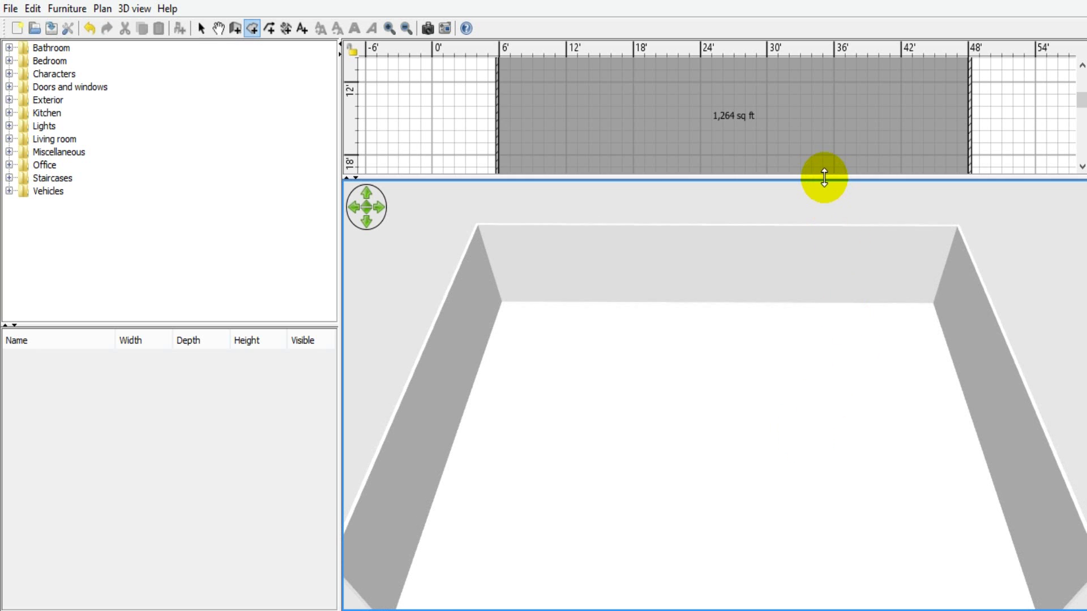
left_click_drag(825, 178, 855, 403)
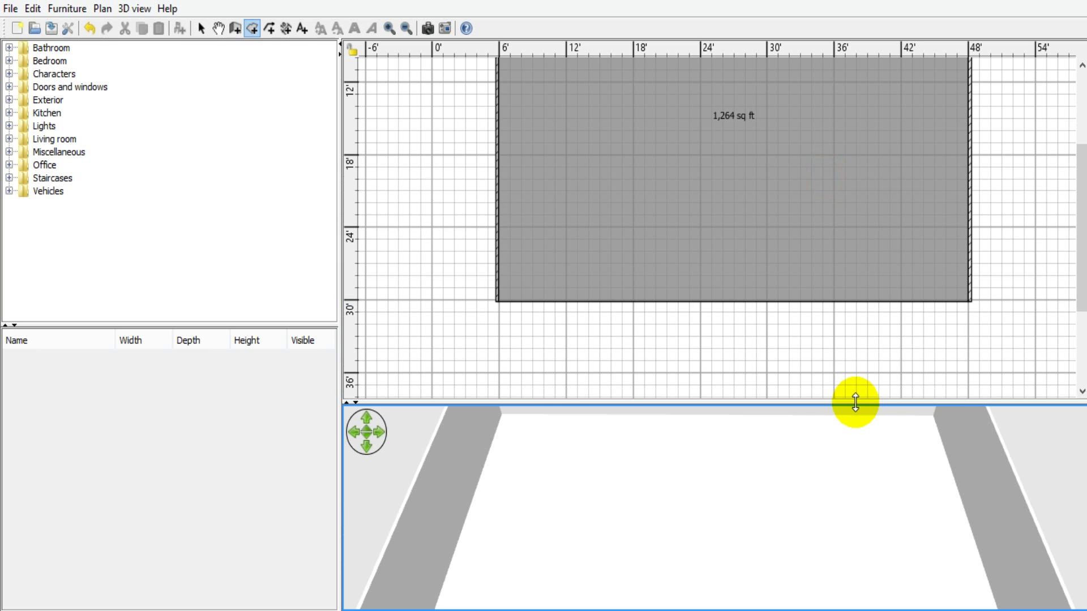
left_click_drag(1081, 226, 1082, 156)
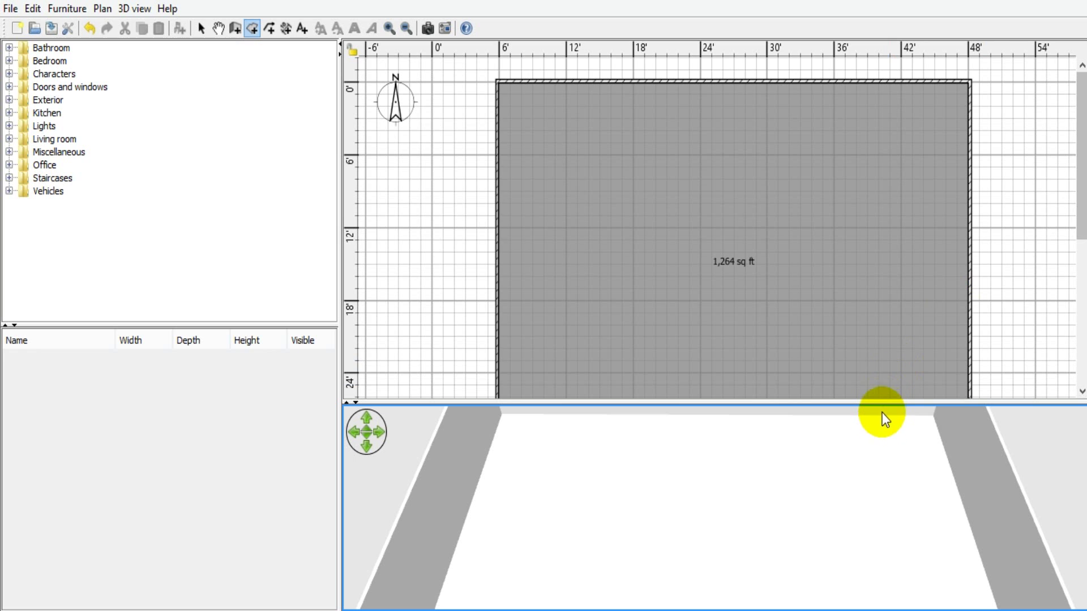
left_click_drag(884, 405, 887, 488)
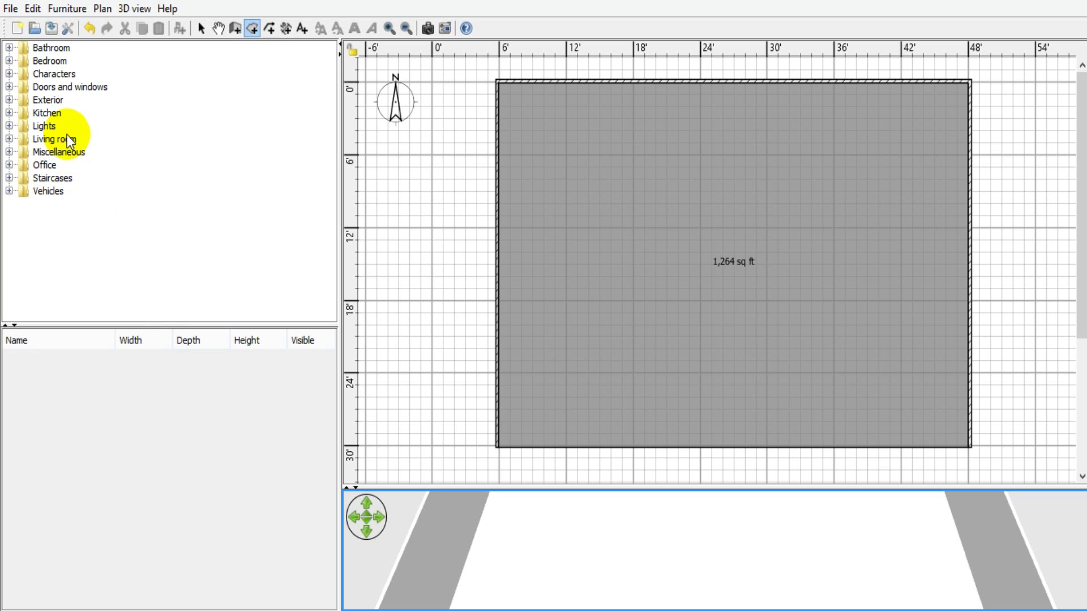
Place a Deep window from the Doors and windows category in the west wall, about 10'6" south of the north wall.
double_click(66, 85)
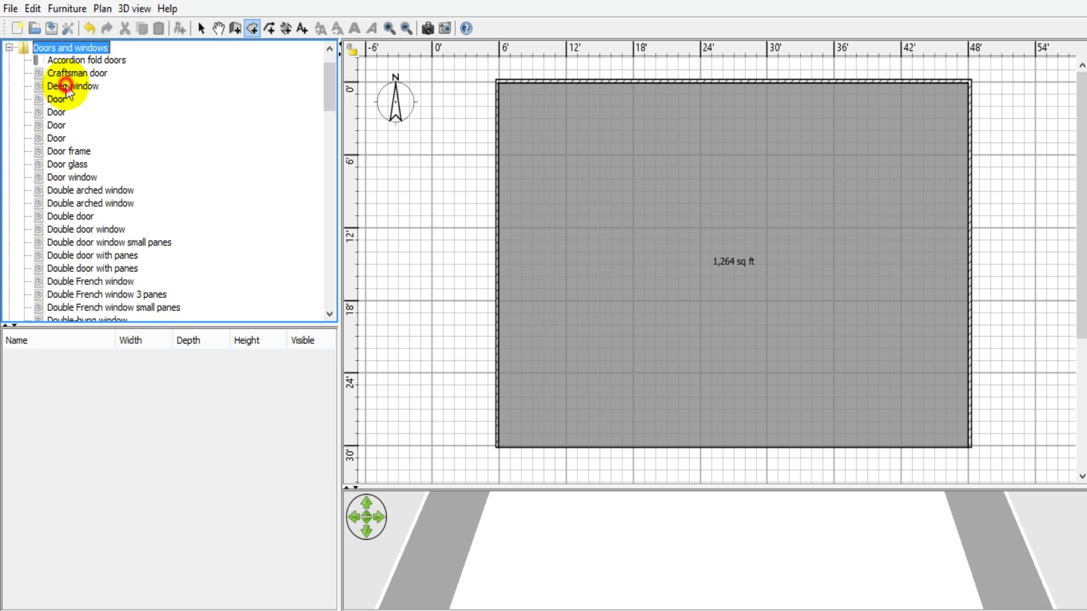
left_click(65, 86)
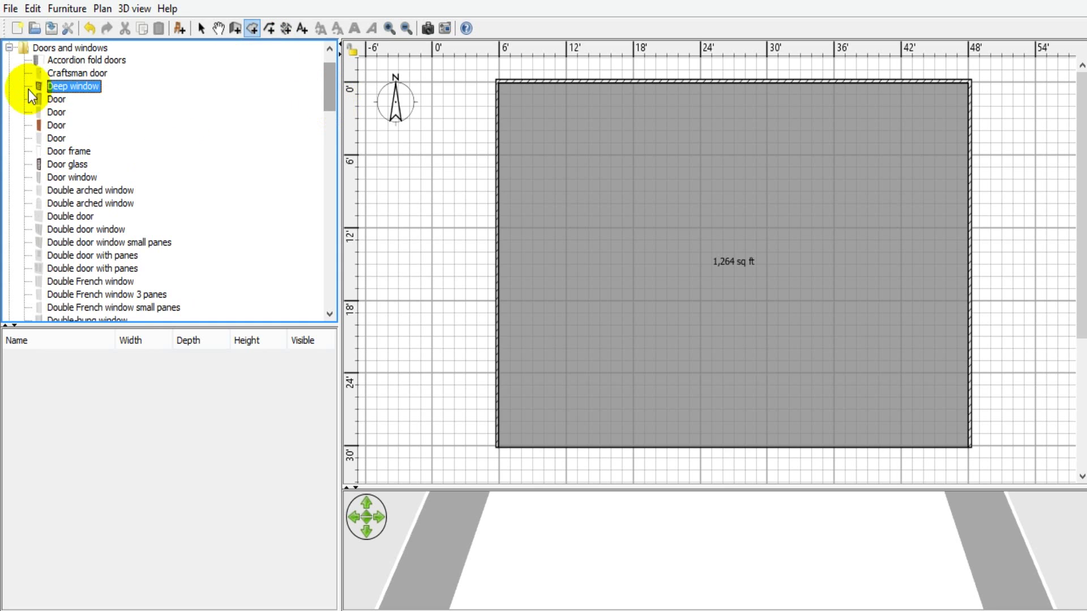
mouse_move(96, 95)
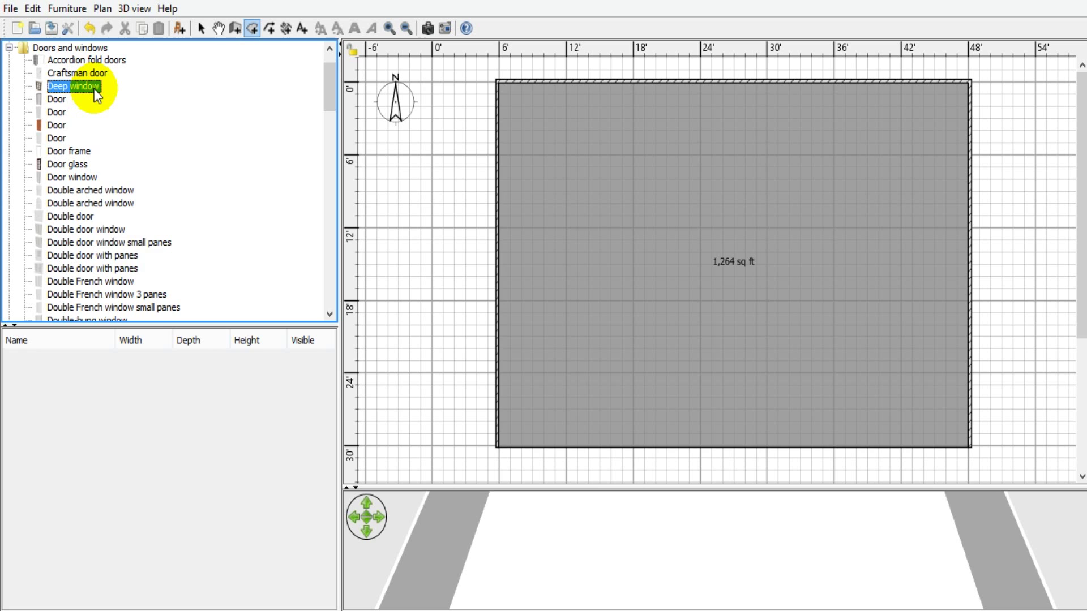
left_click(94, 88)
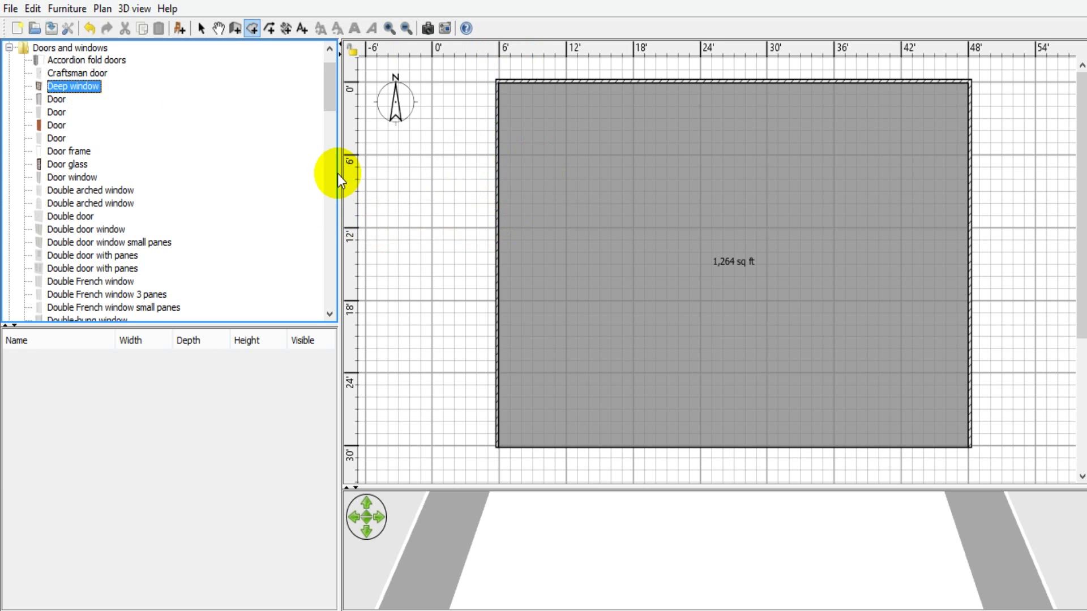
left_click_drag(83, 88, 498, 155)
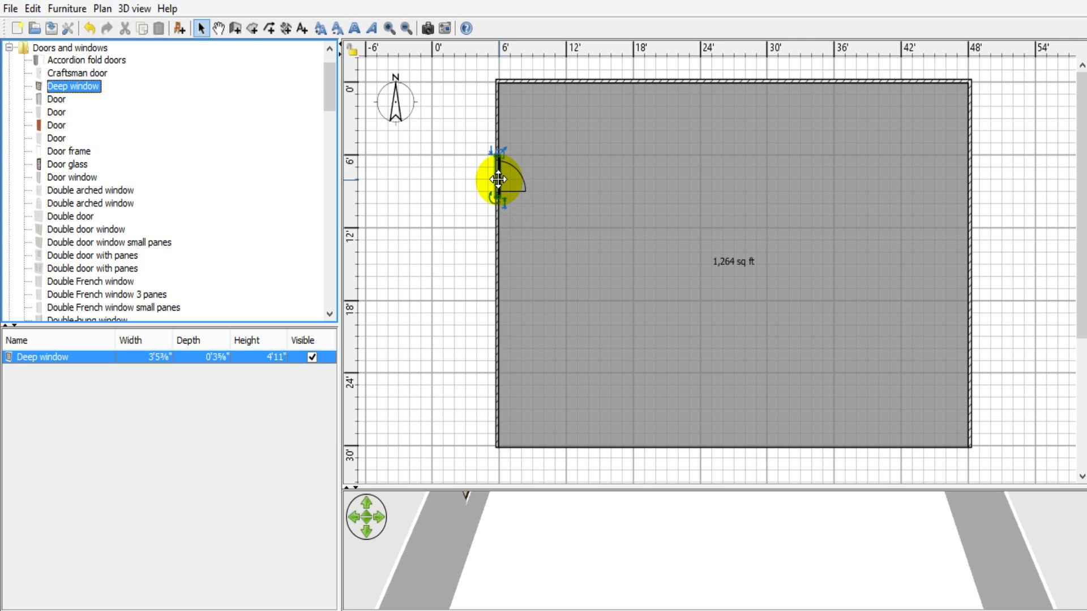
left_click_drag(497, 179, 497, 223)
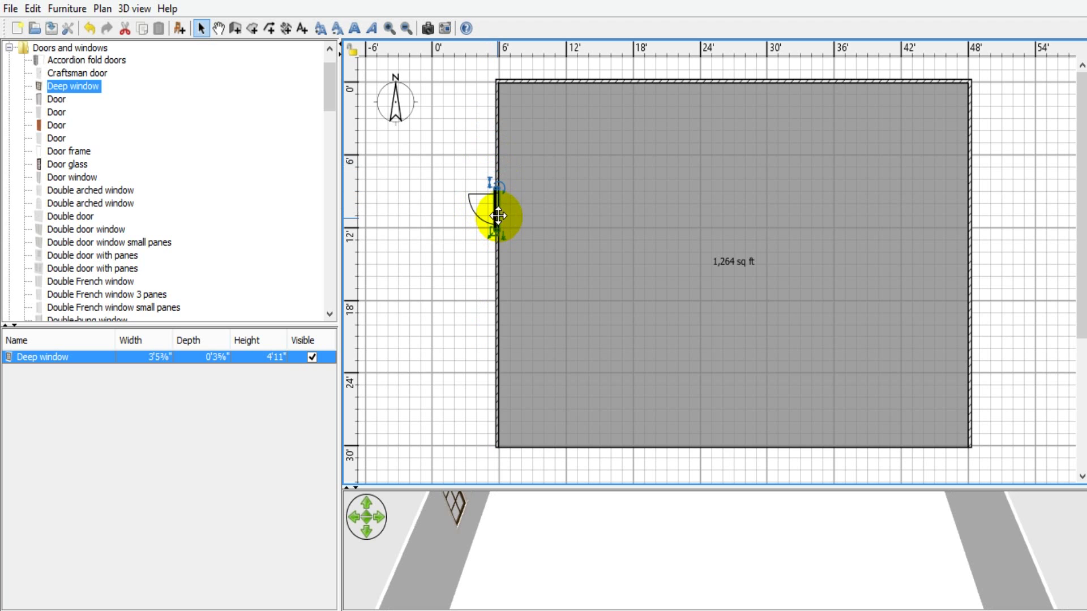
Set the Deep window's width to 4'7⅜".
left_click(493, 211)
double_click(495, 211)
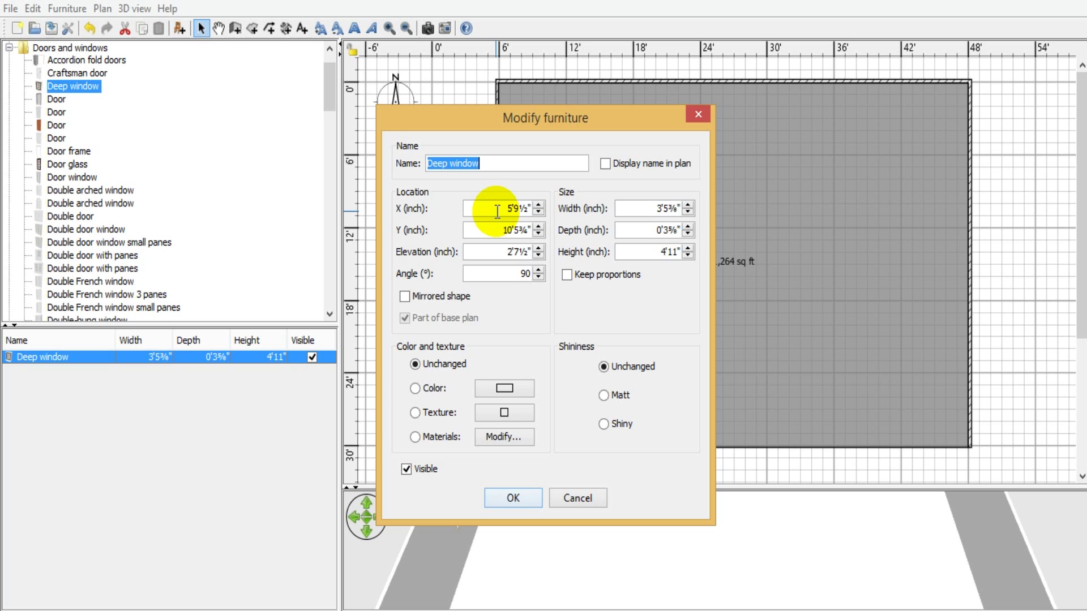
left_click_drag(558, 124, 816, 97)
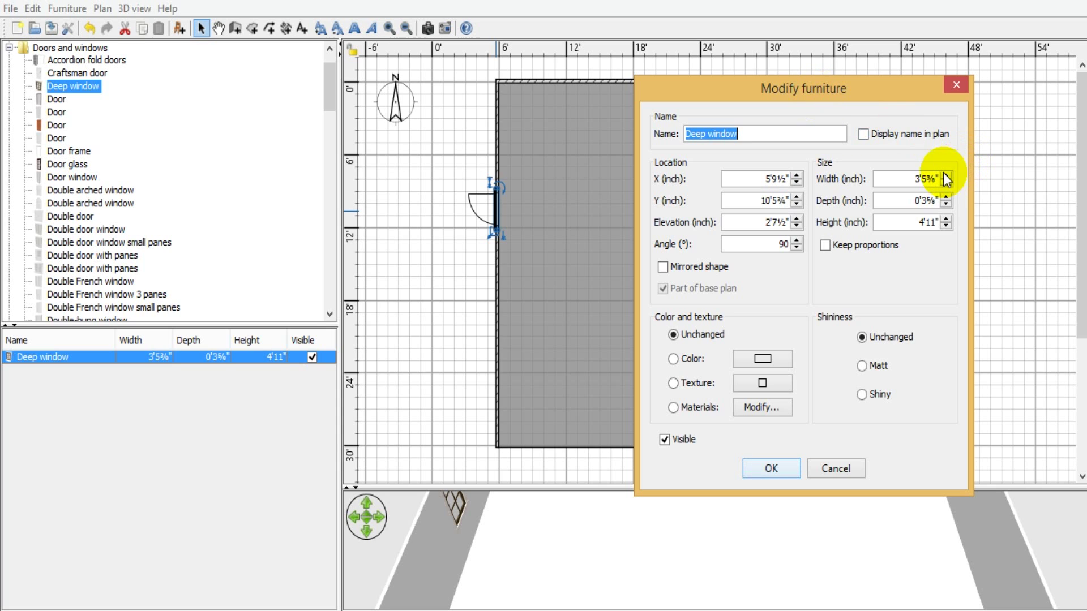
mouse_move(908, 181)
left_mouse_down()
mouse_move(939, 177)
mouse_move(908, 177)
mouse_move(922, 181)
left_mouse_up()
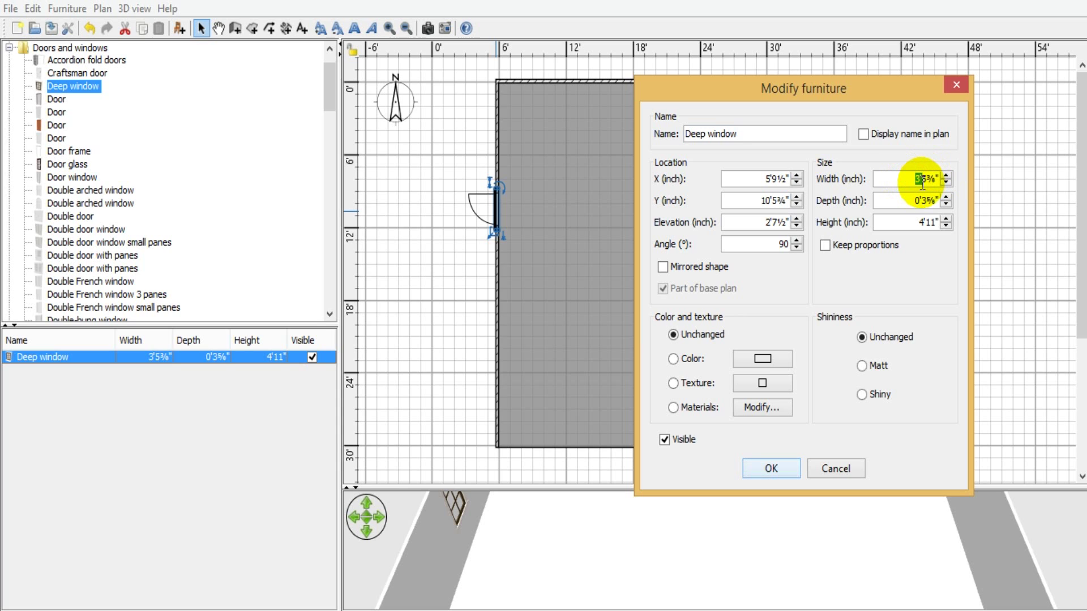
type("5")
key("Return")
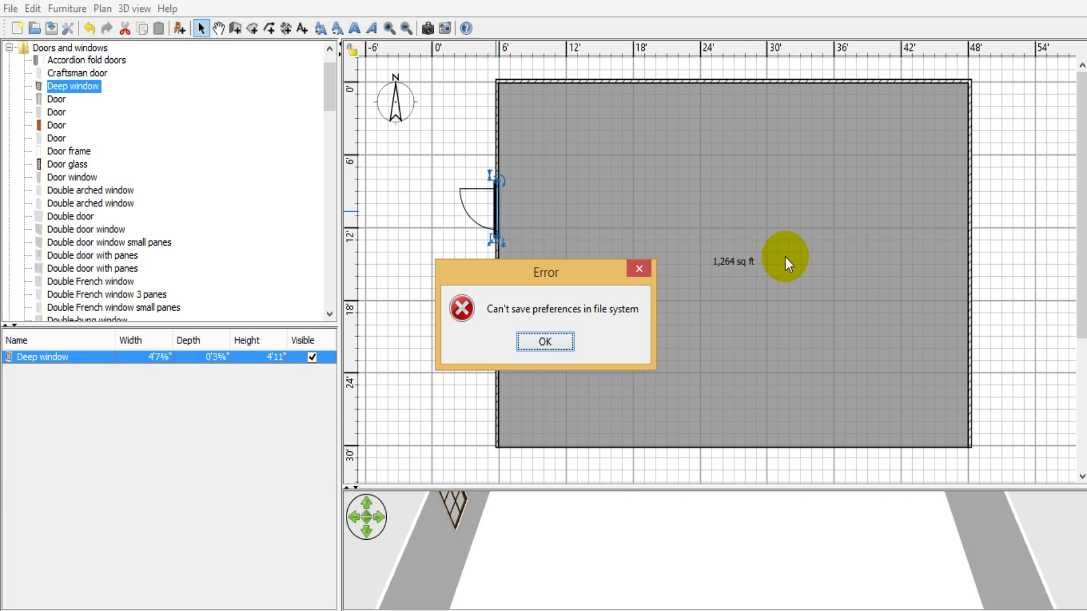
left_click(560, 344)
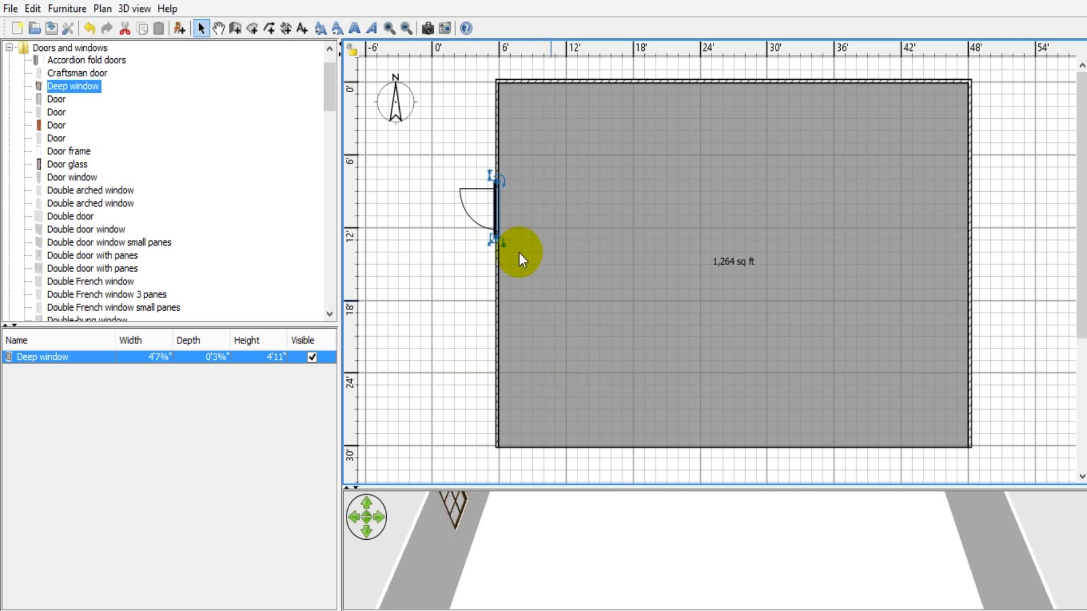
Set the Deep window's width to 7'7⅜" and move it north along the west wall, centred about 5' from the north wall.
double_click(496, 202)
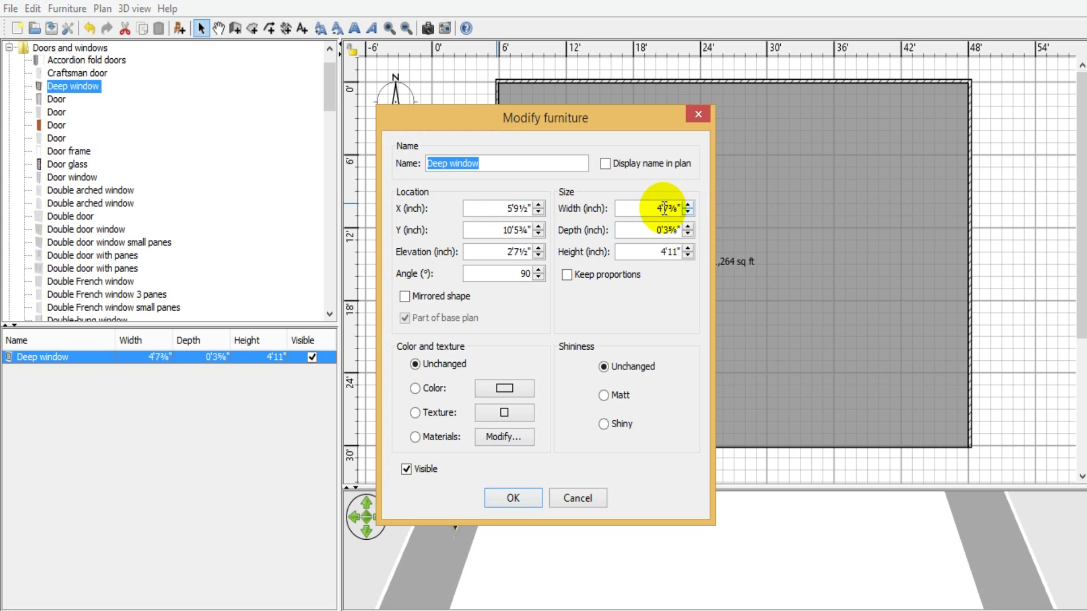
left_click_drag(657, 208, 662, 205)
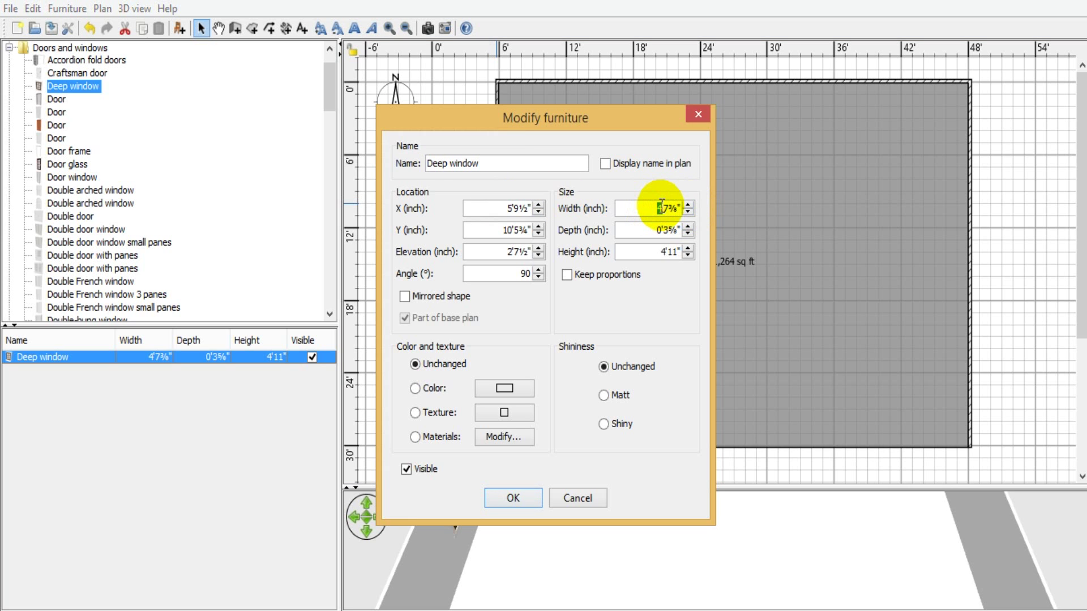
type("7")
key("Return")
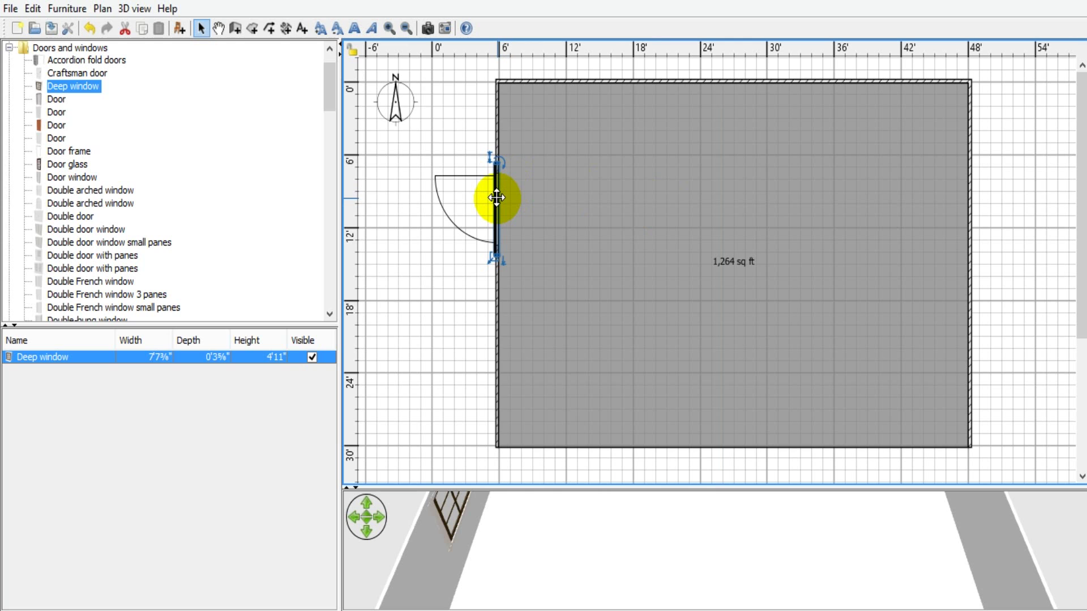
left_click_drag(496, 197, 493, 141)
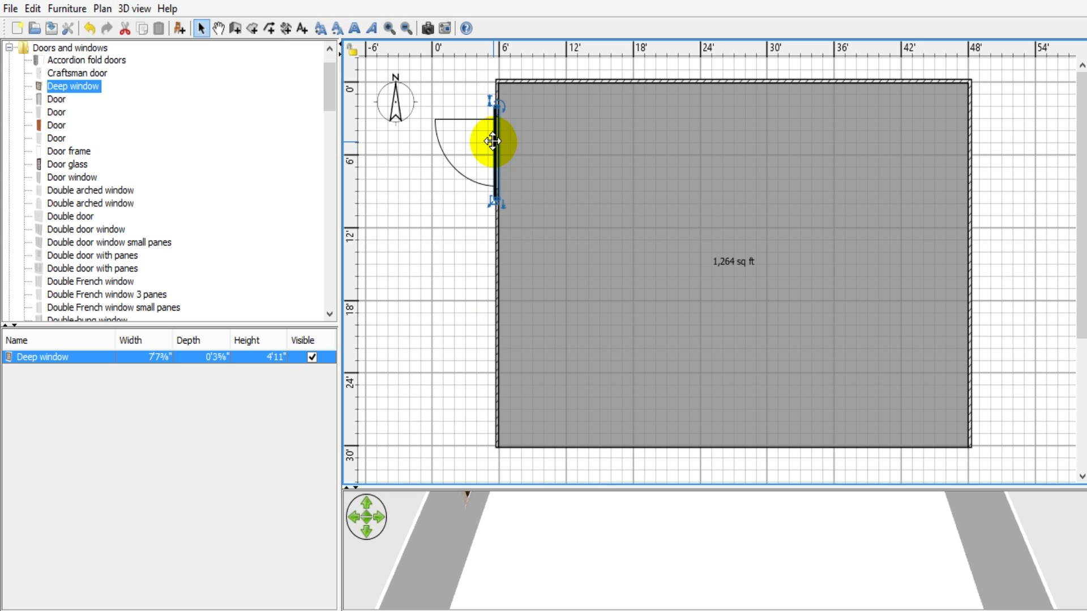
Copy the Deep window and place the duplicate in the west wall, centred about 12' south of the north wall.
right_click(493, 141)
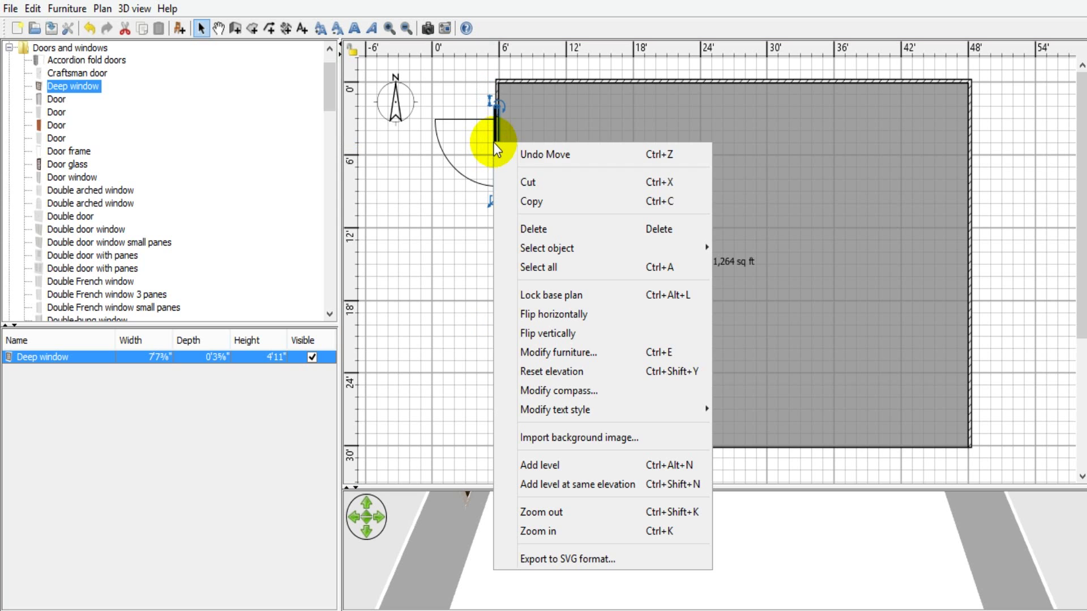
left_click(536, 202)
right_click(496, 215)
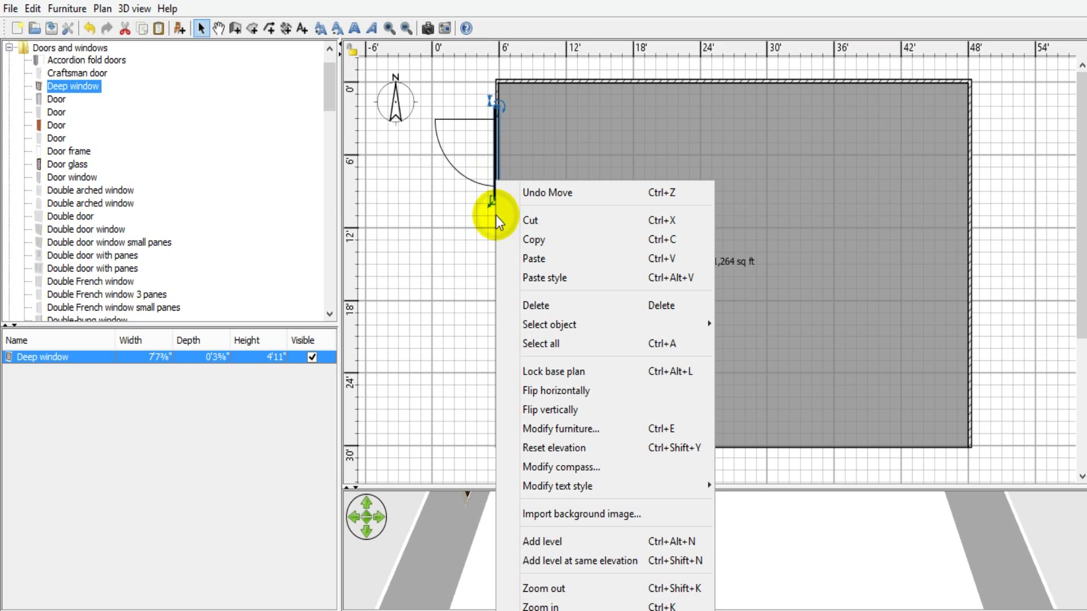
left_click(533, 260)
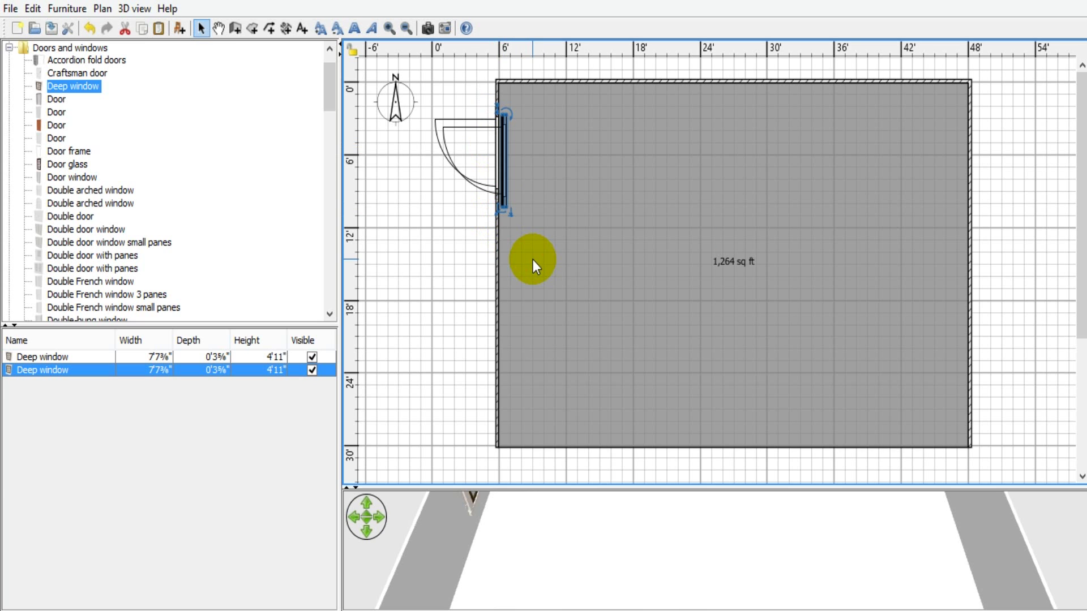
left_click_drag(501, 154, 491, 224)
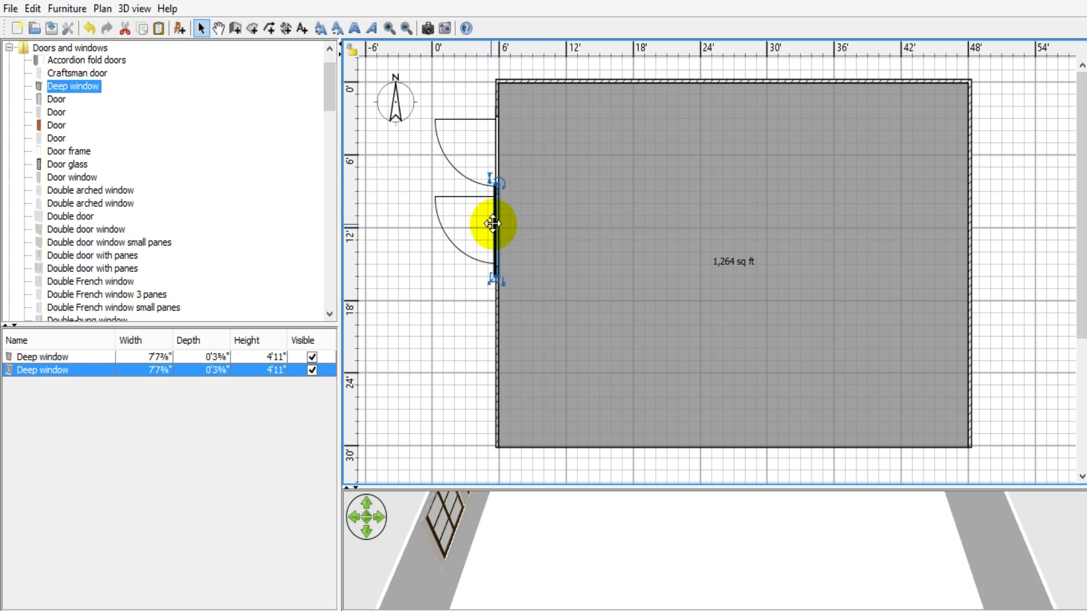
Flip the second window horizontally and reseat it in the west wall so its sash opens outward, mirroring the first.
right_click(495, 225)
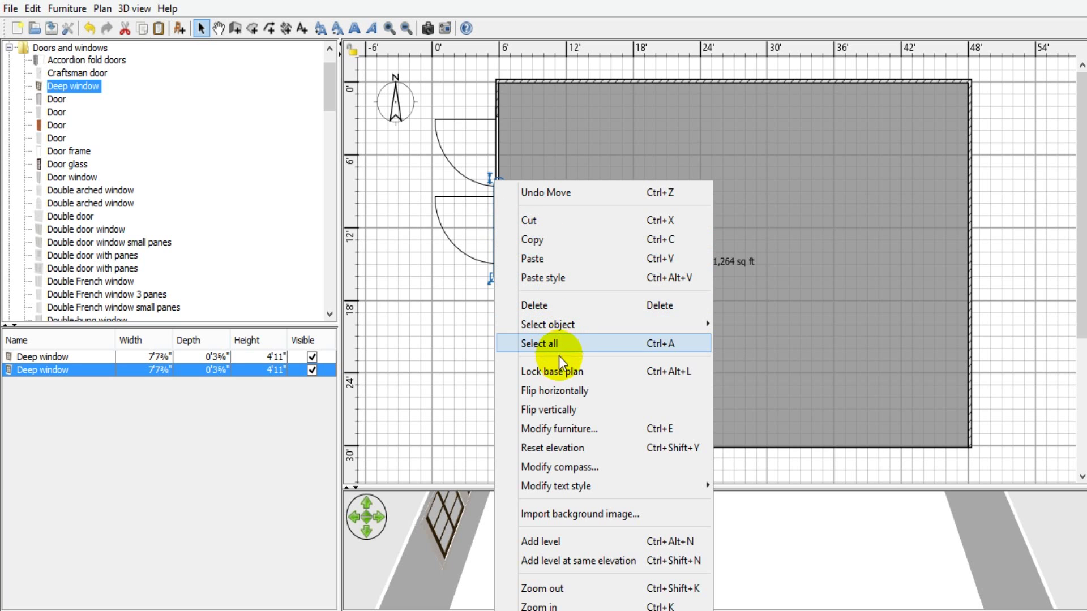
left_click(560, 388)
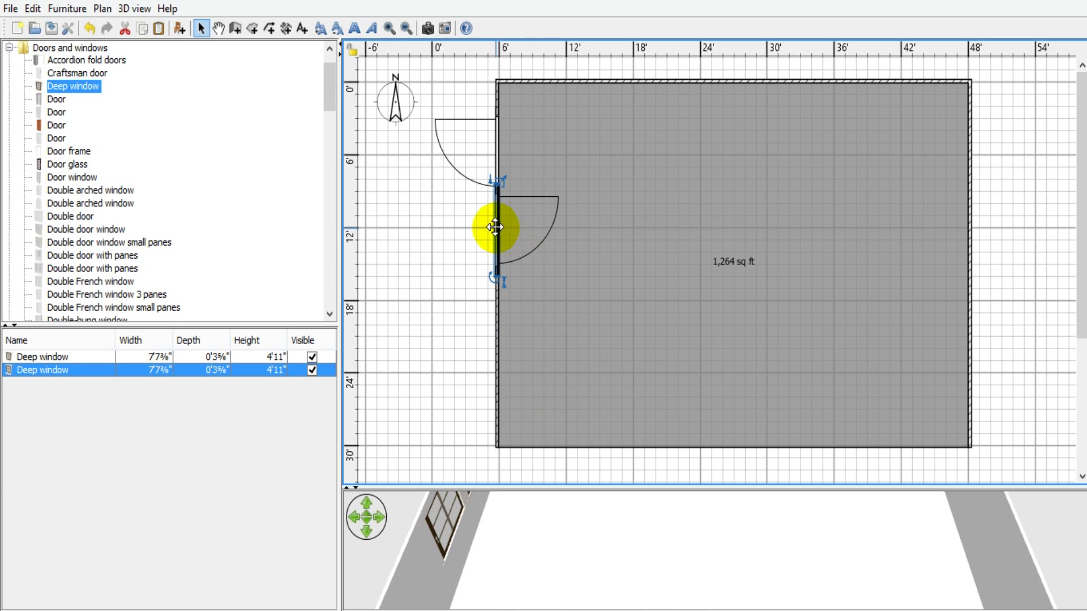
mouse_move(496, 227)
left_mouse_down()
mouse_move(495, 239)
mouse_move(494, 228)
left_mouse_up()
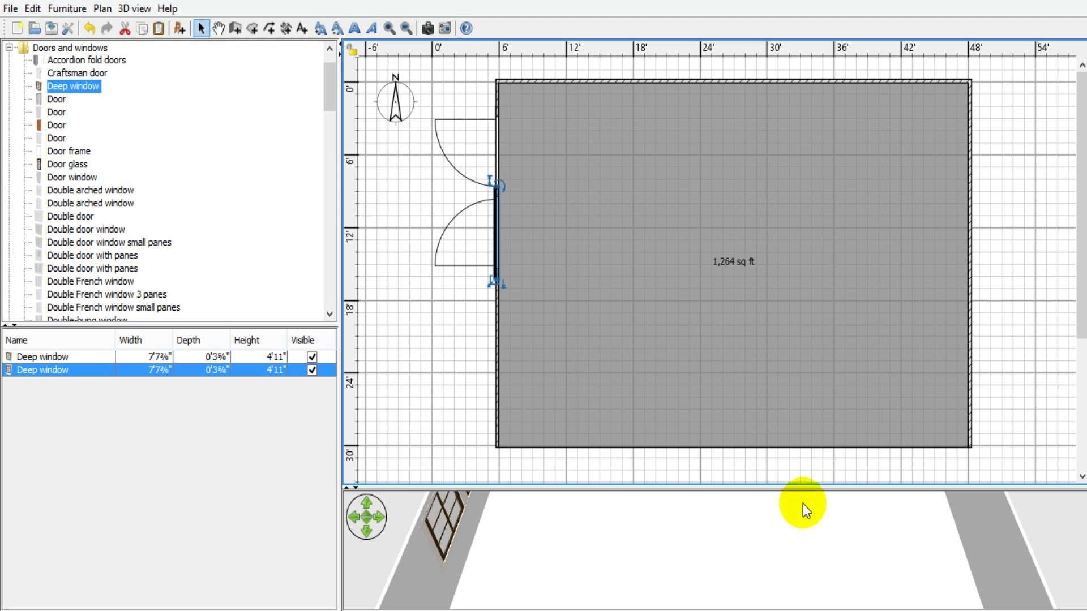
left_click_drag(810, 534, 722, 386)
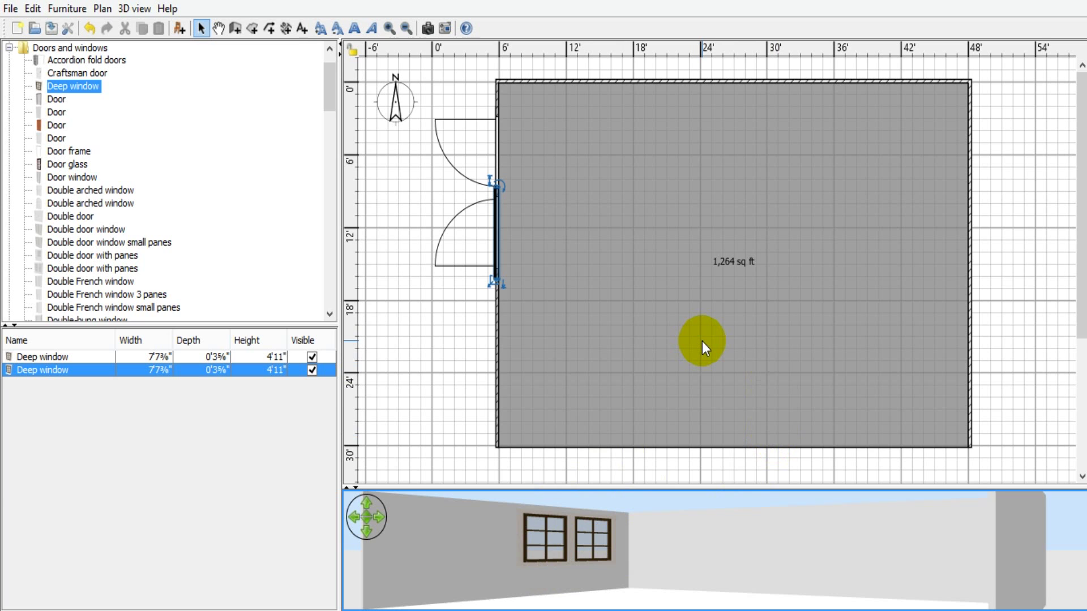
mouse_move(660, 273)
left_mouse_down()
mouse_move(702, 274)
mouse_move(673, 274)
left_mouse_up()
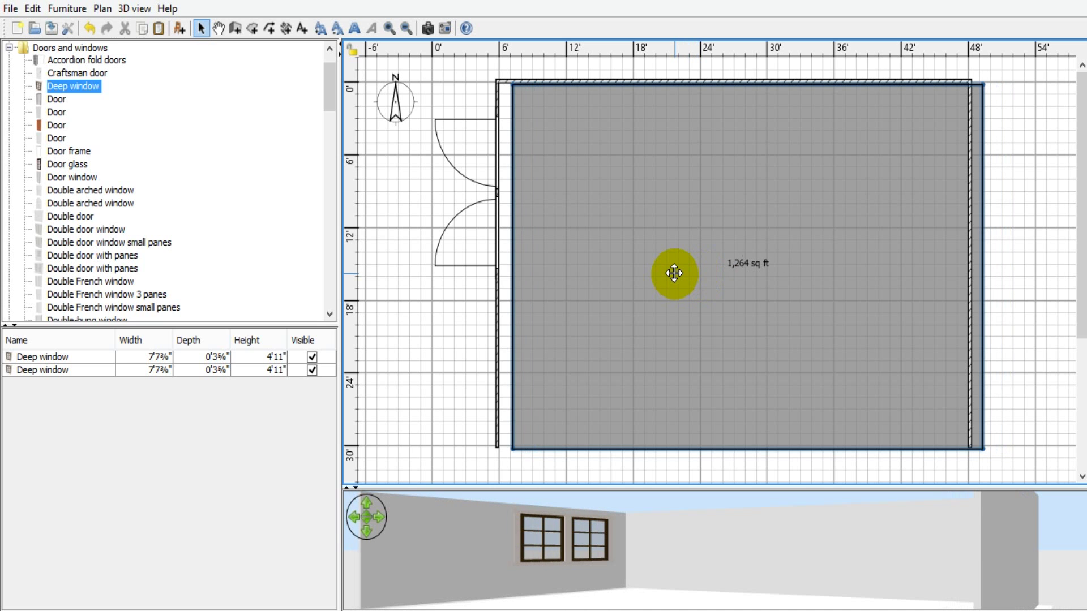
key("ctrl+z")
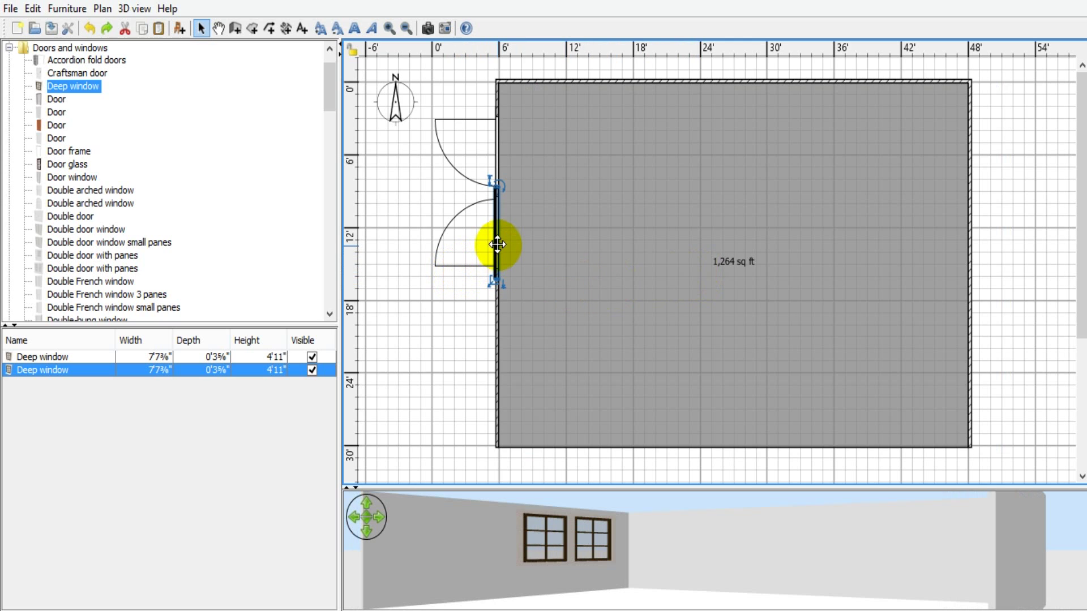
Duplicate the northernmost Deep window and place the copy in the west wall, centred about 19' south of the north wall.
left_click(495, 146)
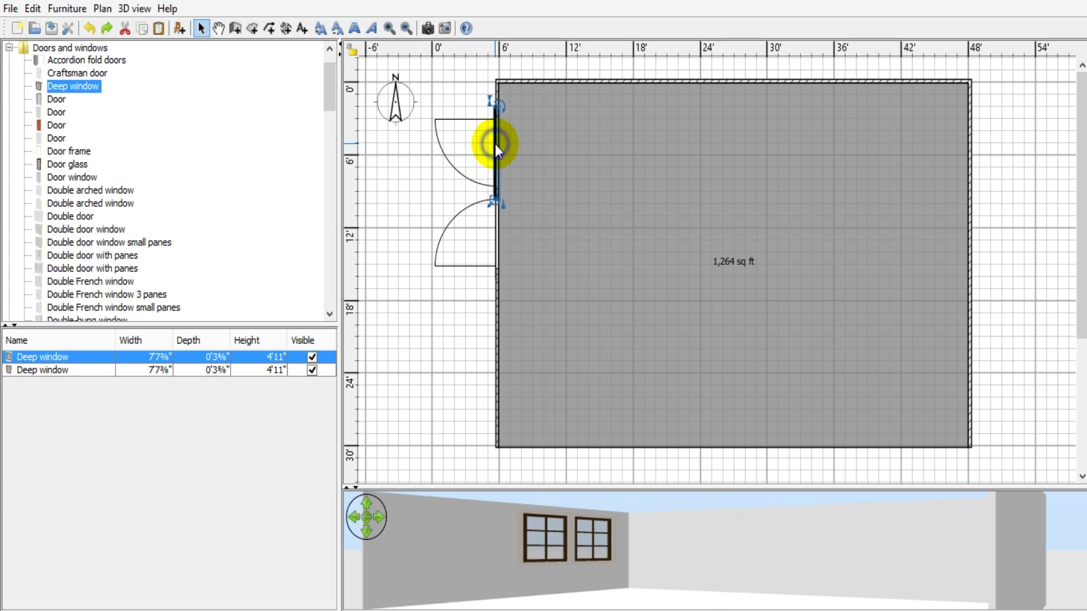
right_click(495, 149)
left_click(548, 224)
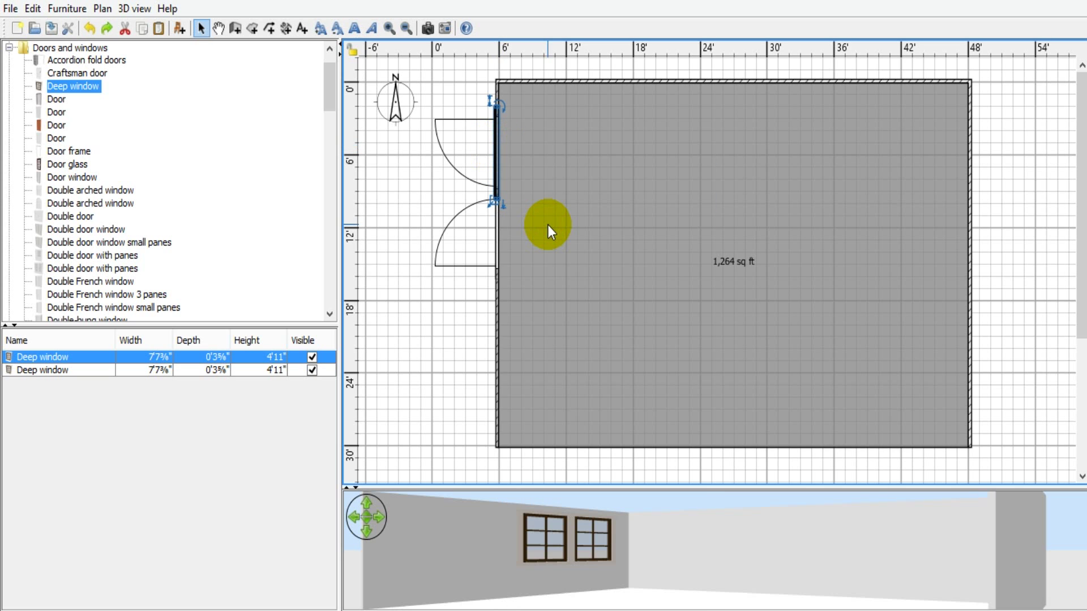
right_click(533, 245)
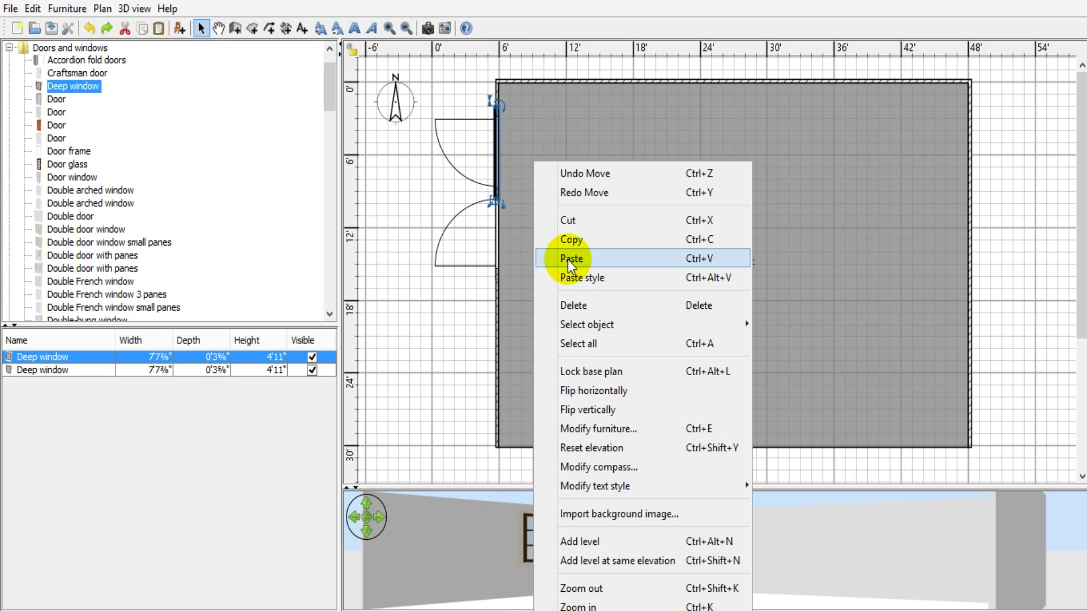
left_click(569, 259)
left_click_drag(503, 163, 494, 312)
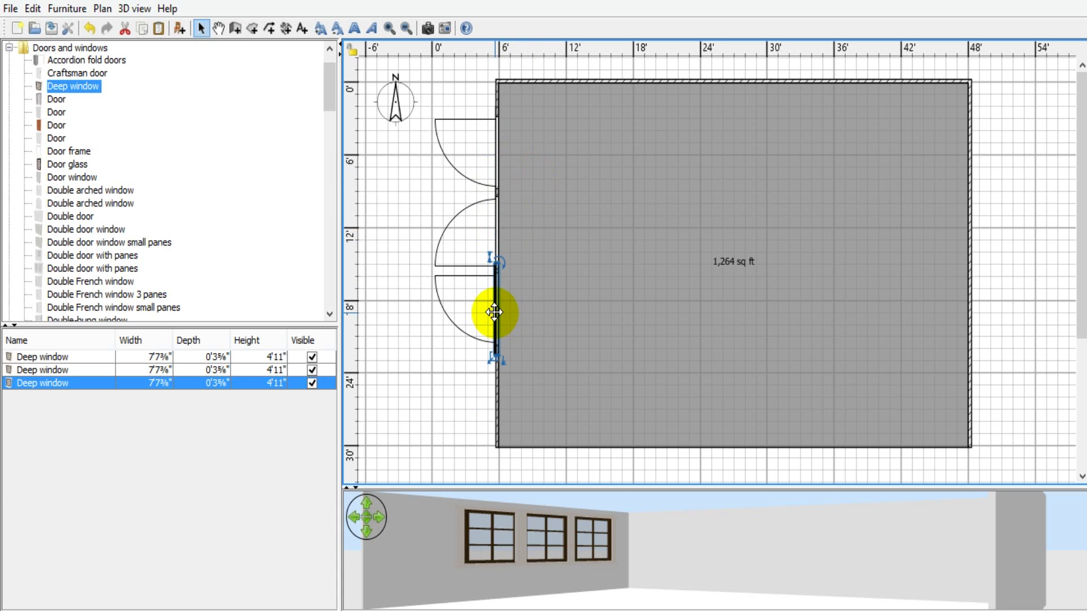
Duplicate the flipped second window and place the copy in the west wall, centred about 25' south of the north wall.
left_click(497, 228)
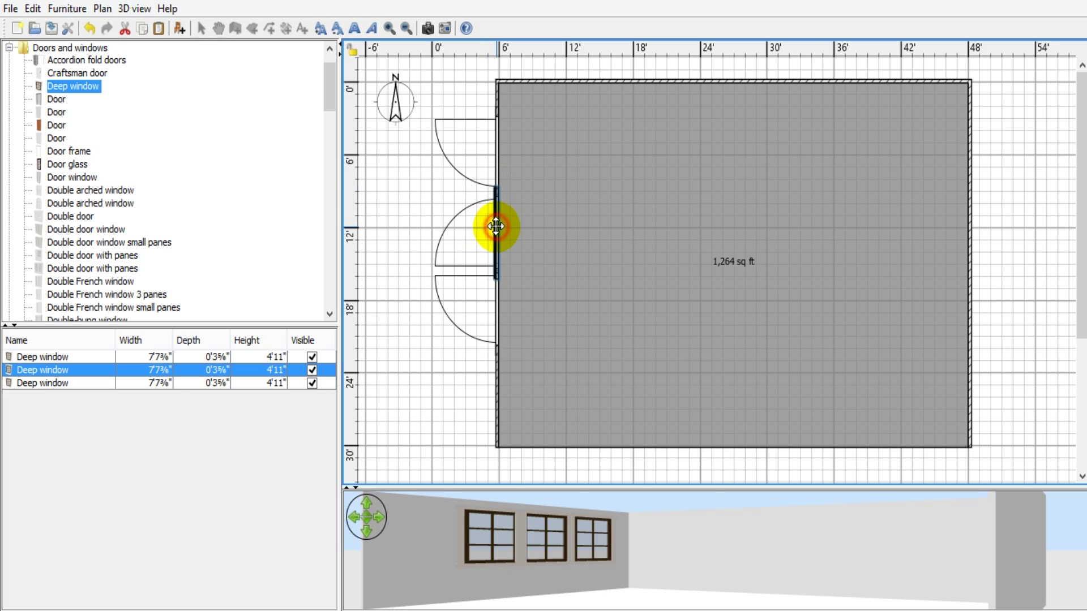
right_click(497, 227)
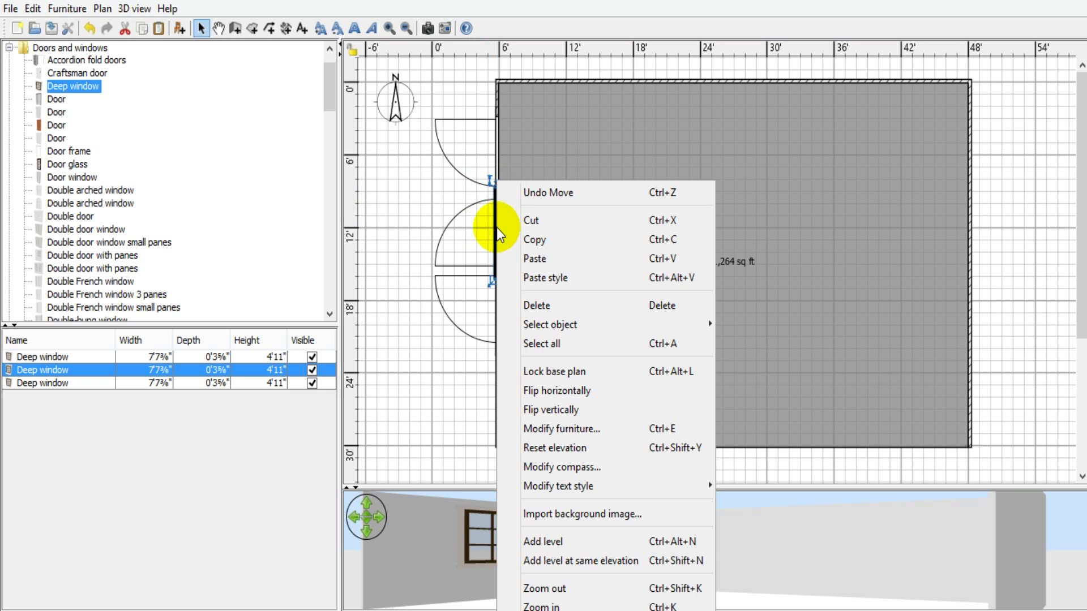
left_click(533, 241)
right_click(478, 375)
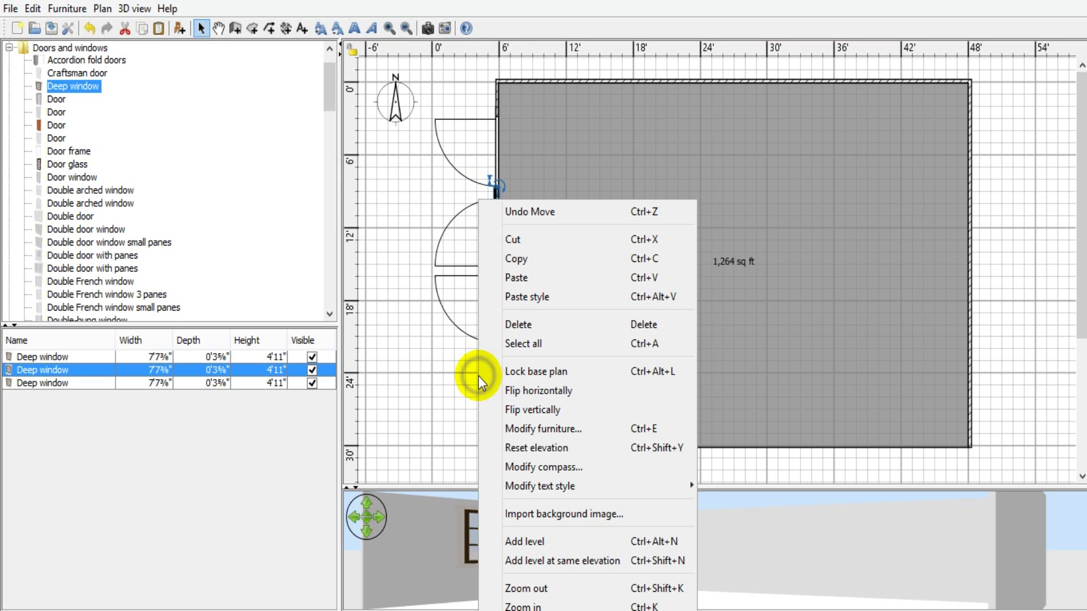
left_click(528, 280)
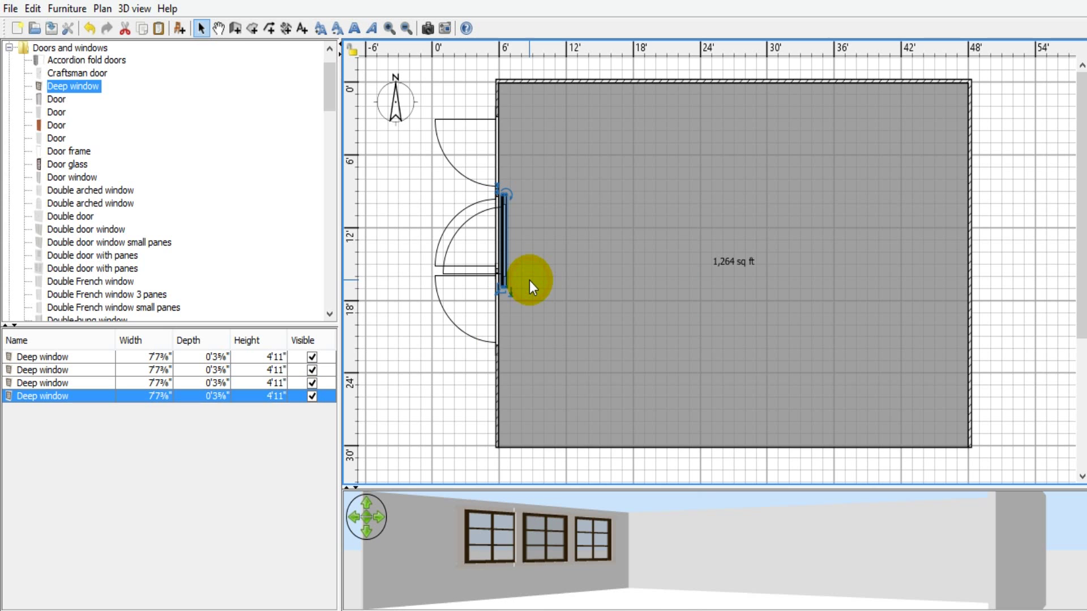
left_click_drag(504, 245, 497, 394)
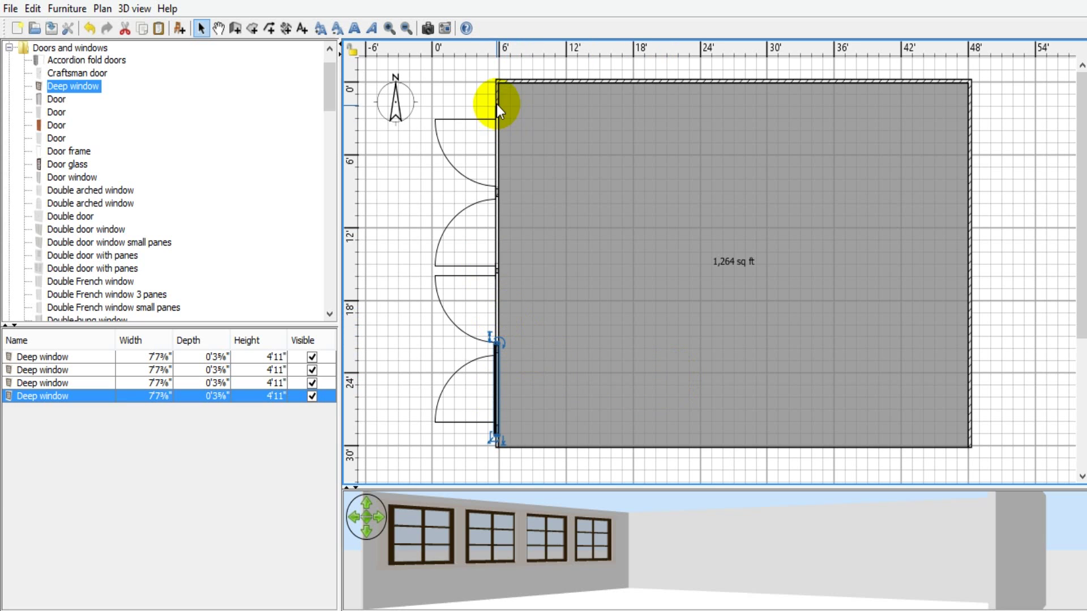
Shift the northernmost window about 1' north and the second window about 5" north along the west wall.
left_click(496, 138)
double_click(496, 138)
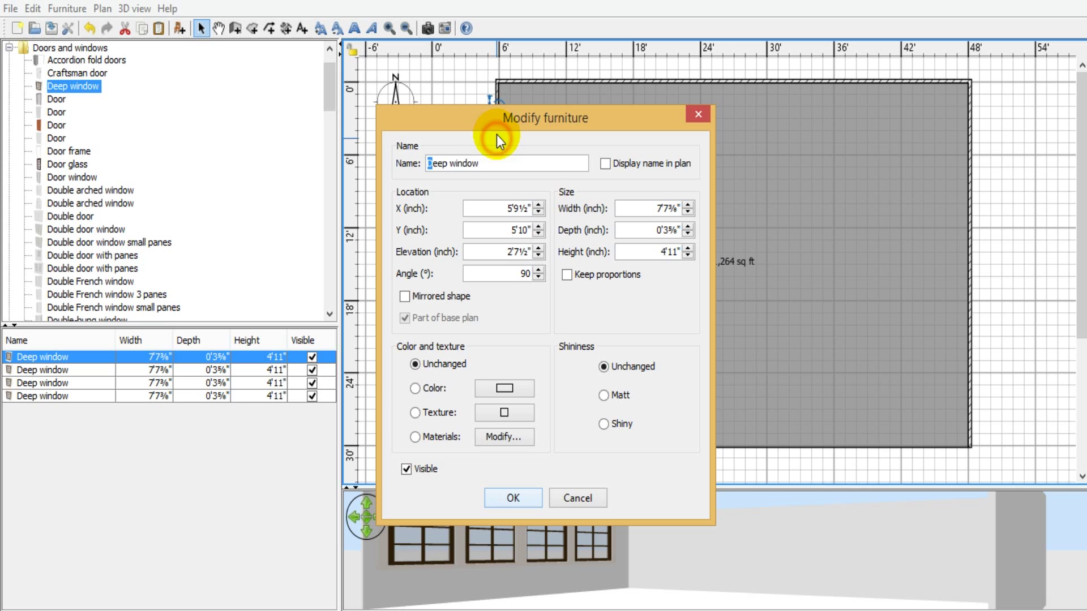
left_click(696, 113)
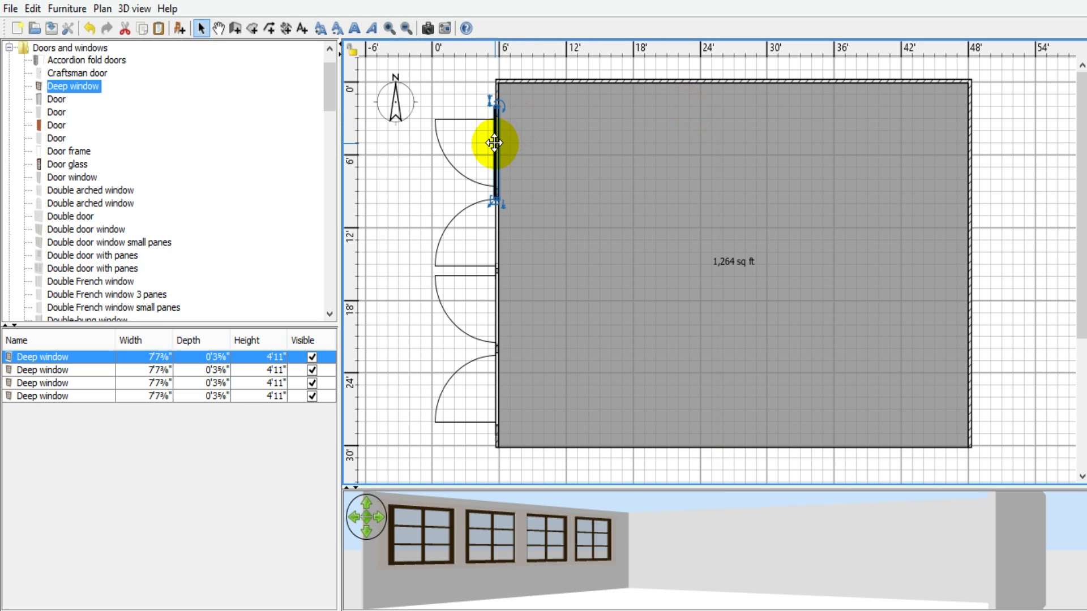
left_click_drag(495, 143, 493, 129)
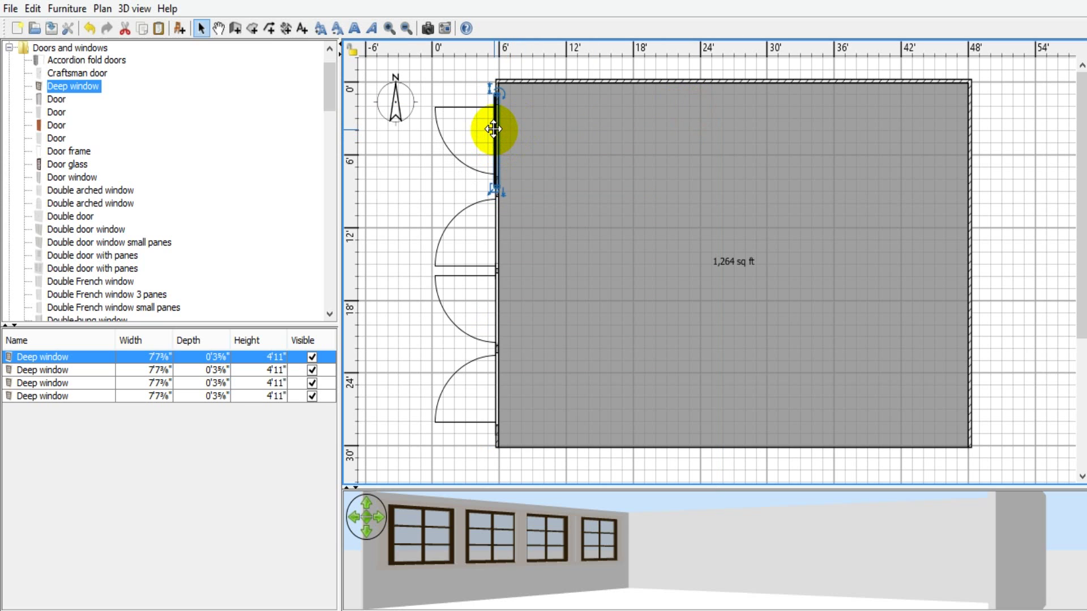
left_click(497, 227)
left_click_drag(497, 226, 495, 220)
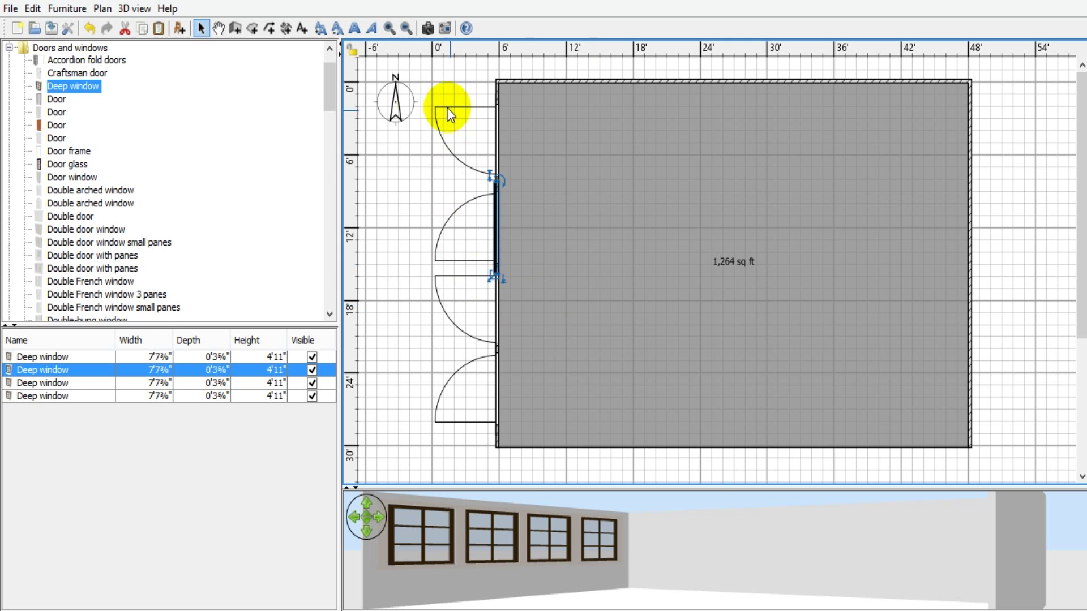
Collapse the Doors and windows category in the furniture catalog and expand the Living room category.
mouse_move(327, 100)
left_mouse_down()
mouse_move(332, 190)
mouse_move(329, 80)
left_mouse_up()
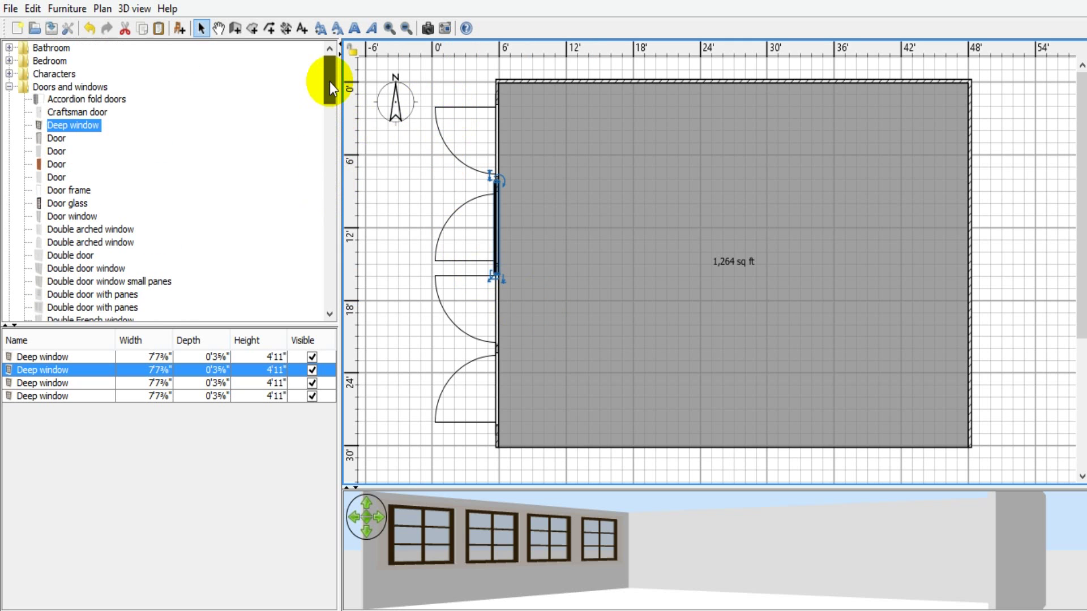
left_click(14, 90)
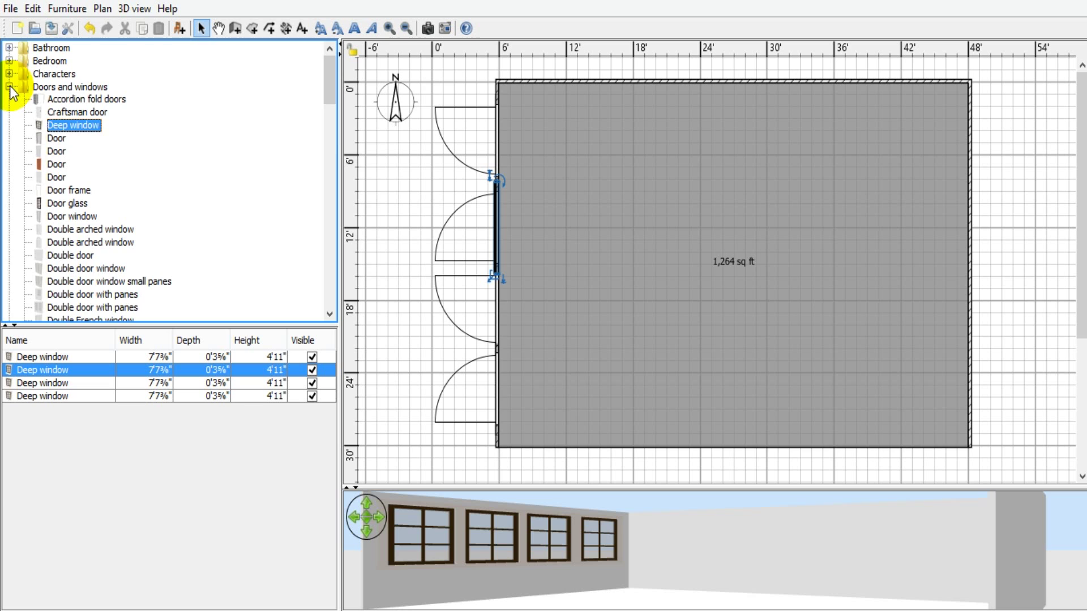
left_click(10, 87)
left_click(9, 87)
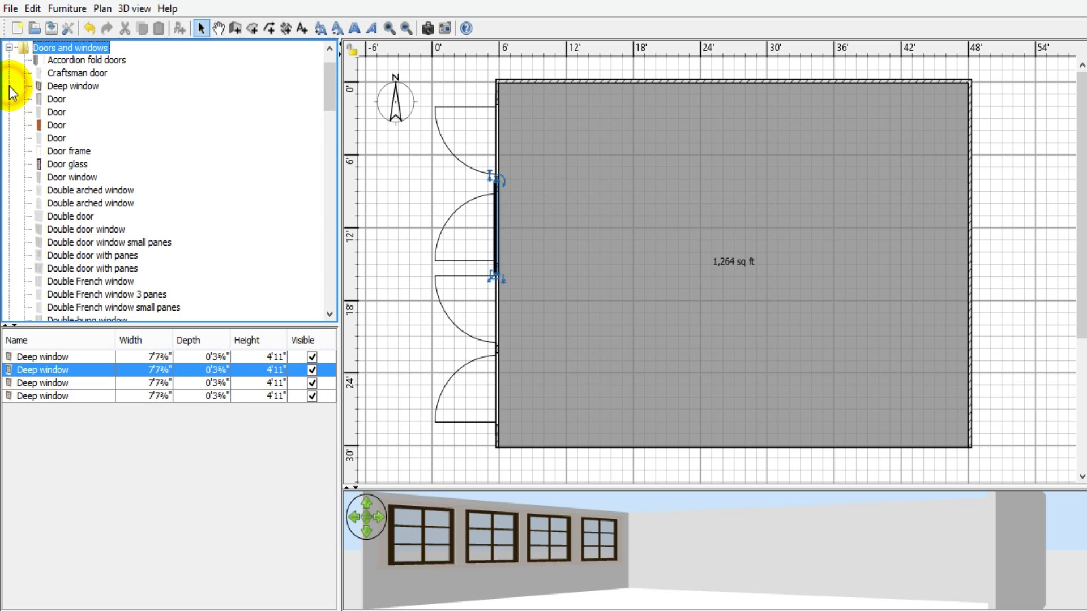
left_click(9, 48)
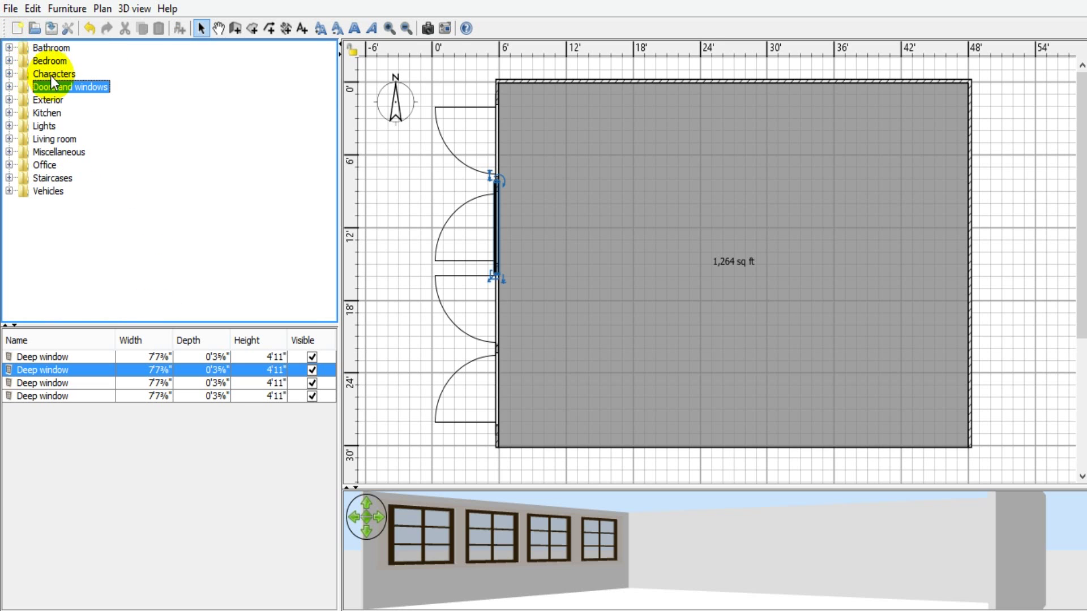
double_click(67, 141)
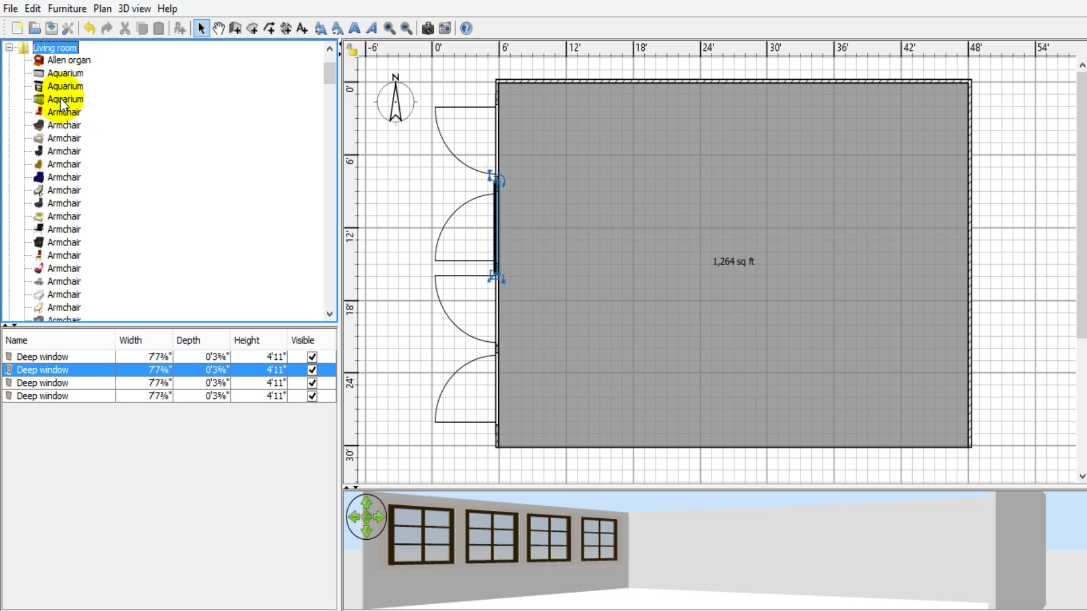
Place the red Armchair from the Living room category in the room's northwest area, at about X 12'3", Y 6'4".
mouse_move(61, 99)
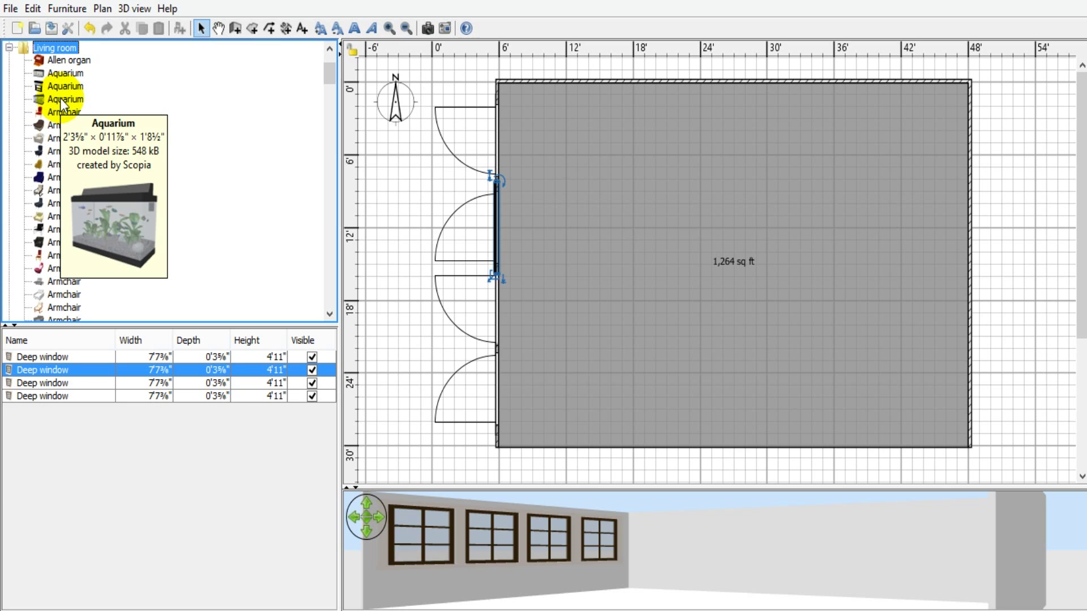
left_click(60, 99)
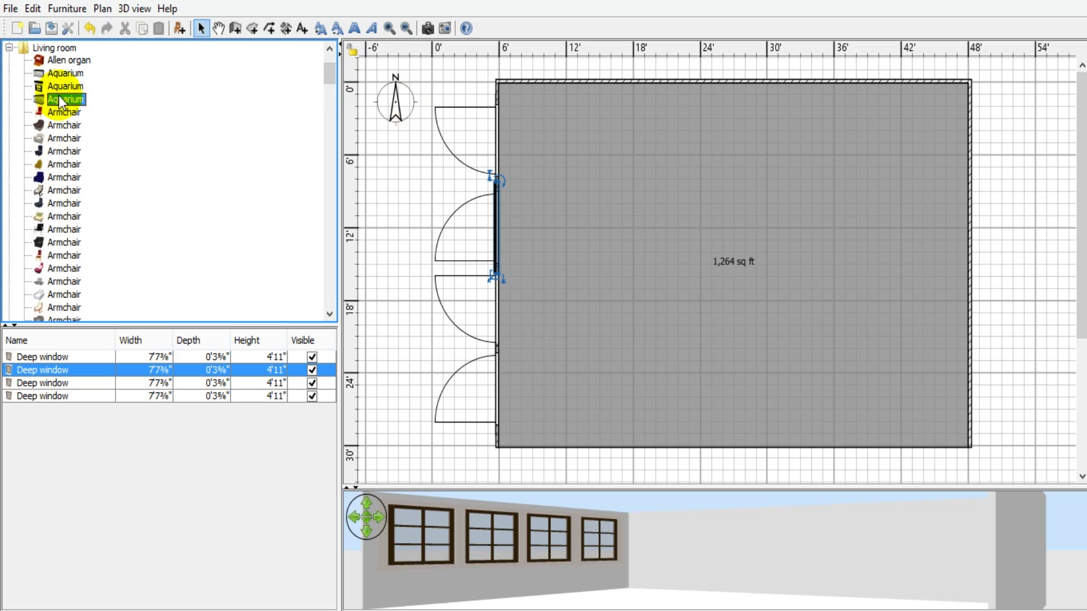
mouse_move(59, 87)
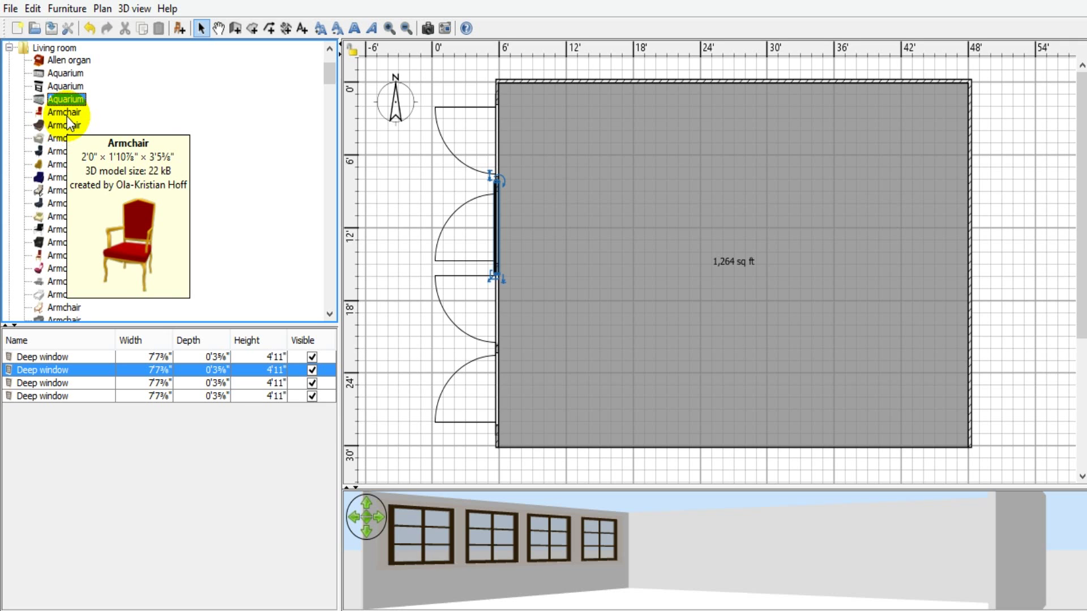
left_click(67, 113)
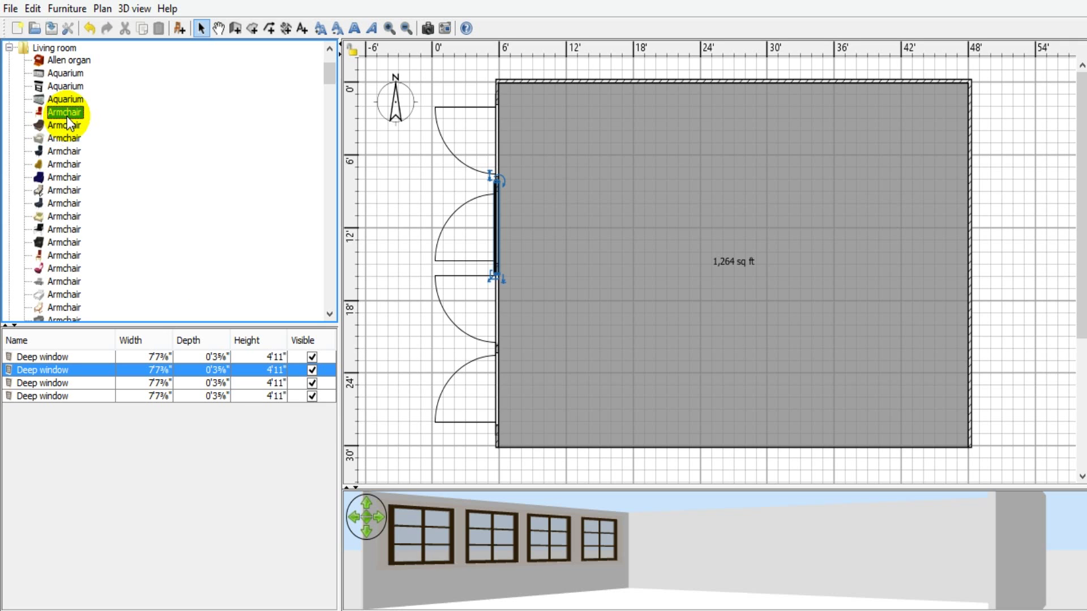
left_click_drag(66, 121, 559, 149)
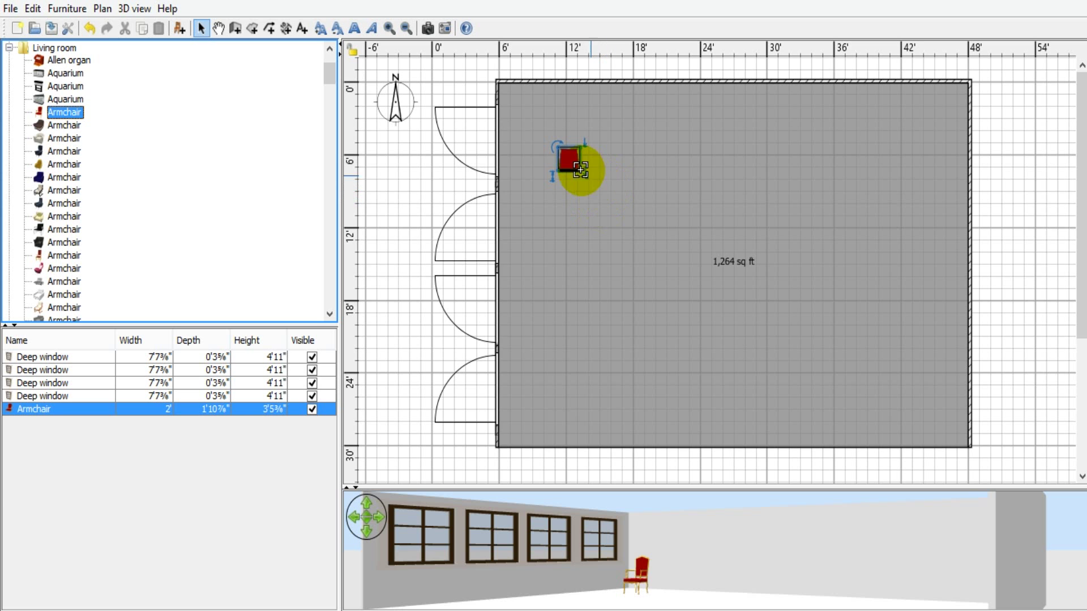
Open the red armchair's furniture properties, uncover the plan behind the dialog, and open the height for editing.
double_click(567, 158)
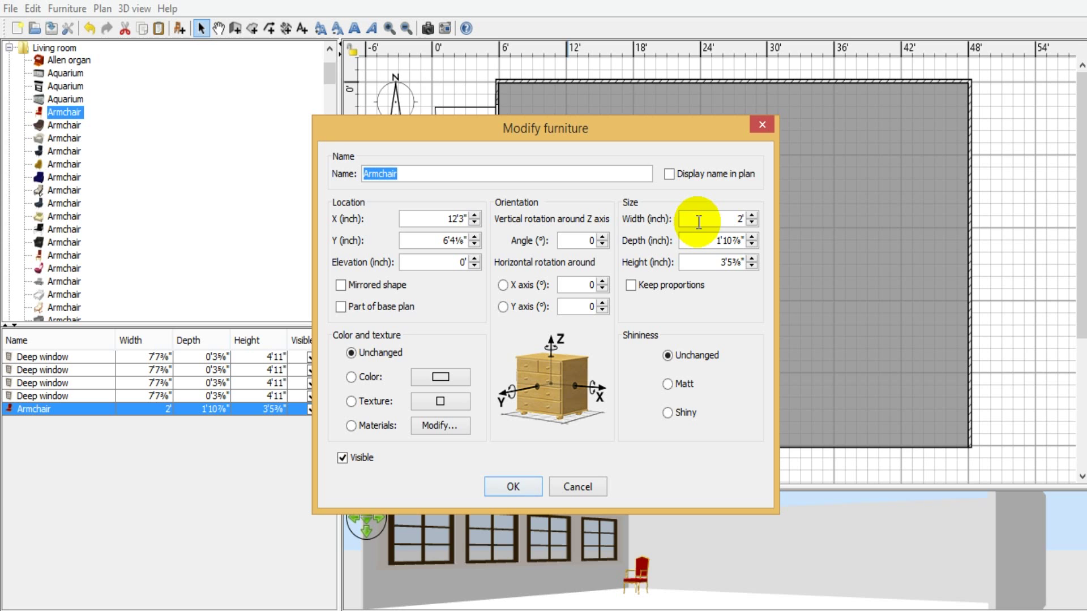
left_click_drag(622, 132, 947, 110)
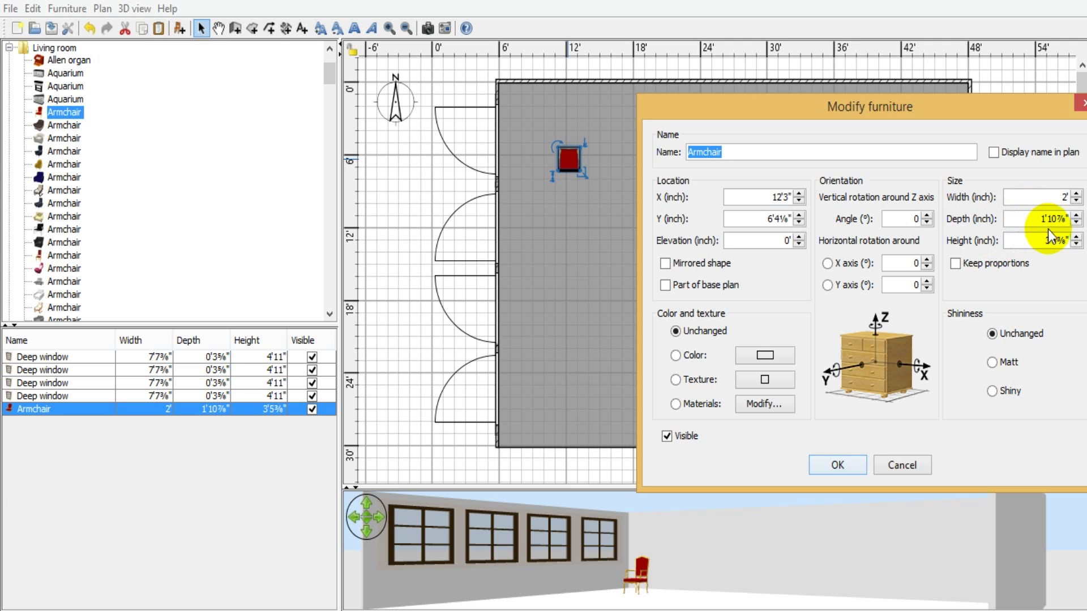
left_click_drag(1044, 240, 1052, 241)
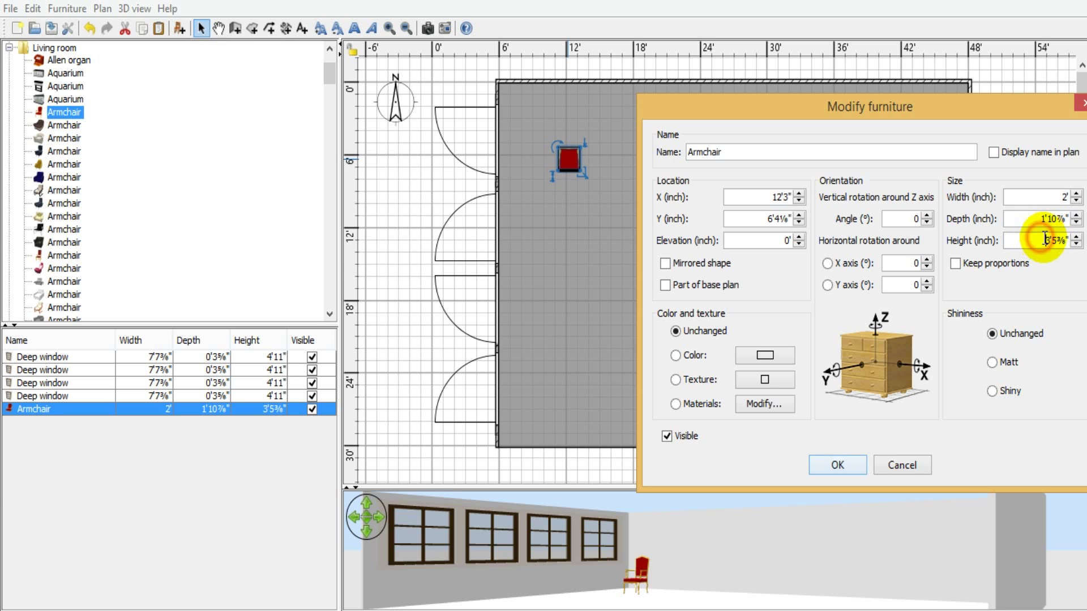